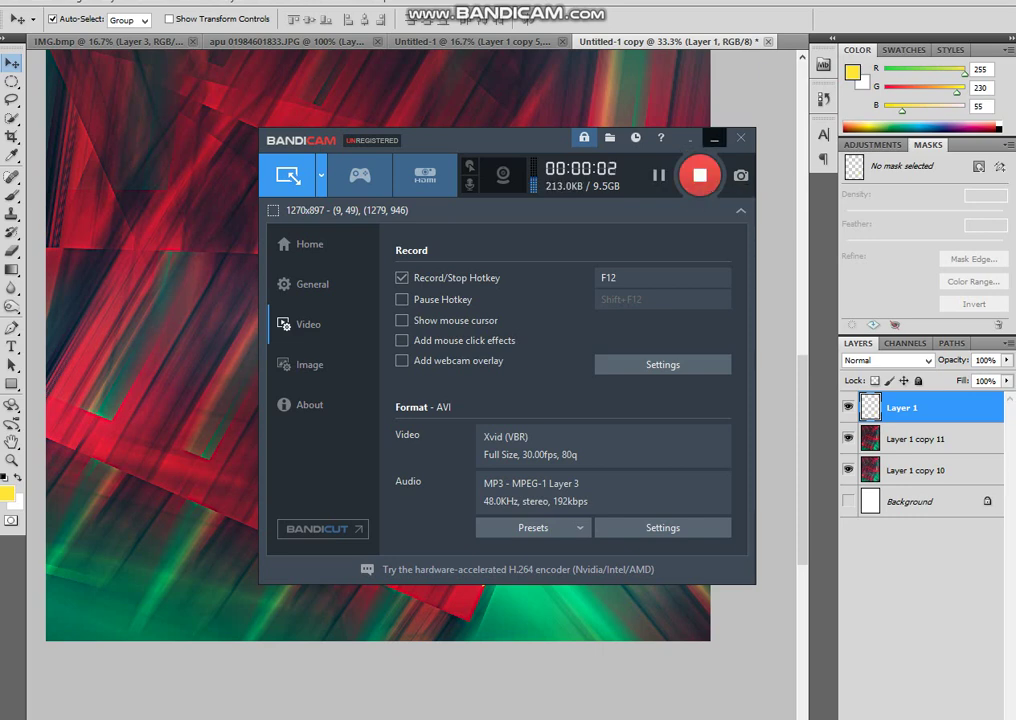
Zoom in and out around the canvas to review the whole artwork
left_click(714, 137)
key("z")
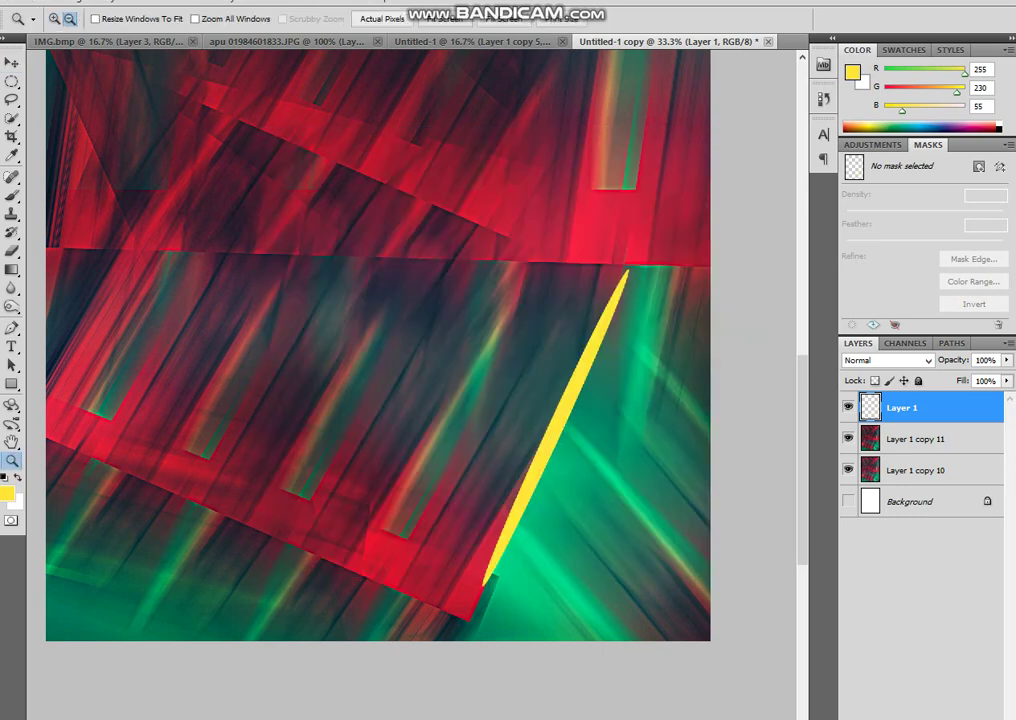
key("ctrl+minus")
key("ctrl+minus")
key("ctrl+plus")
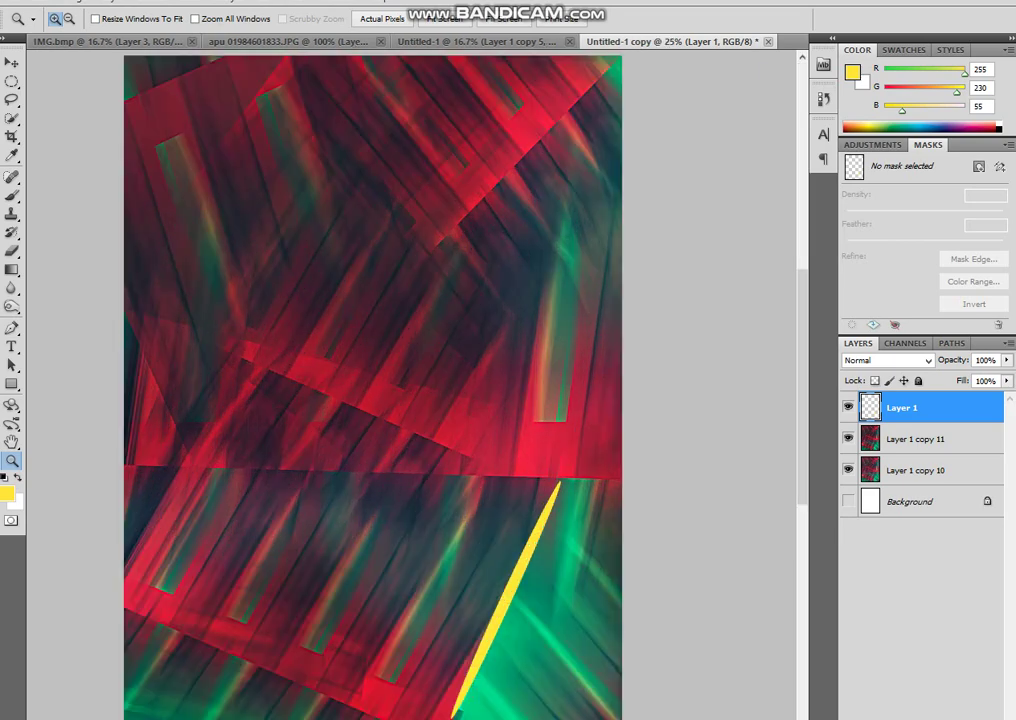
key("ctrl+minus")
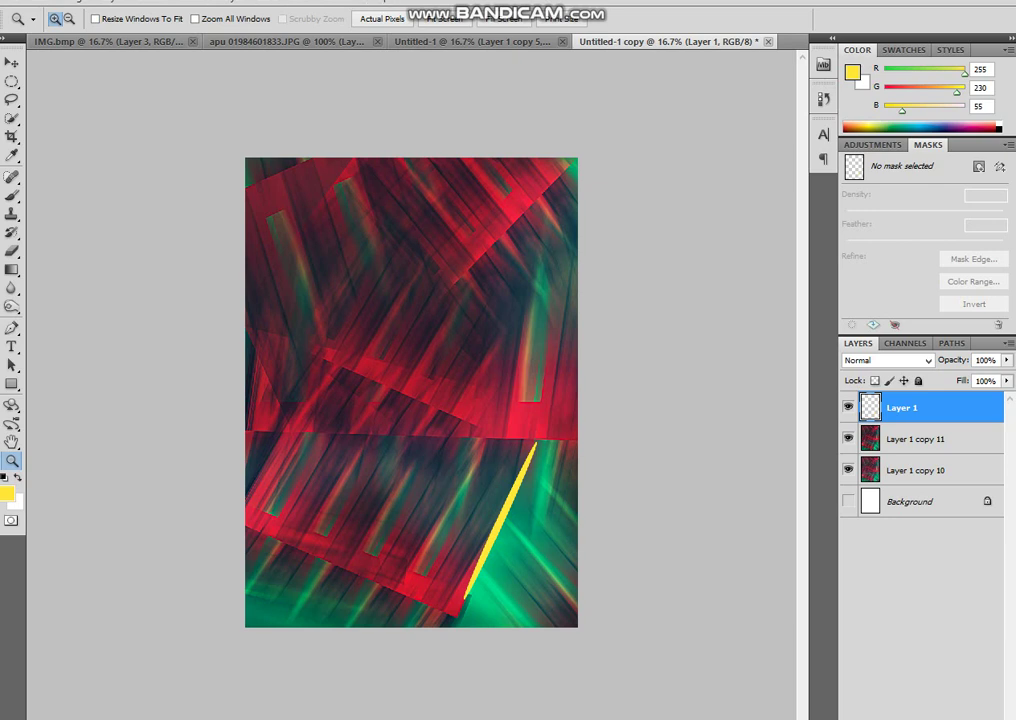
right_click(2, 2)
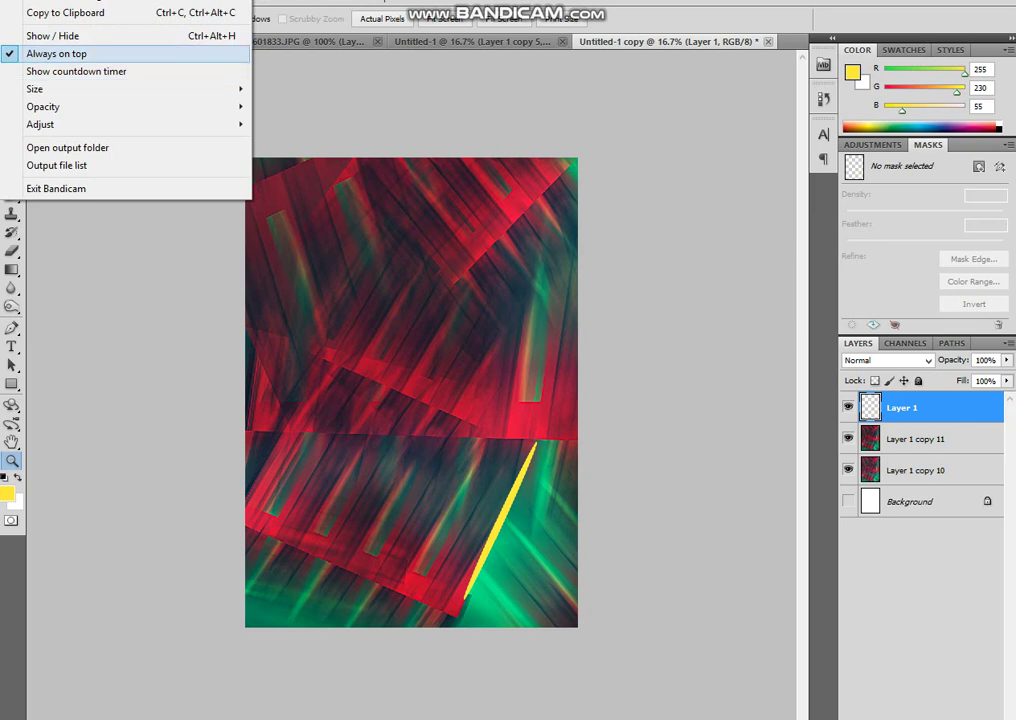
left_click(55, 35)
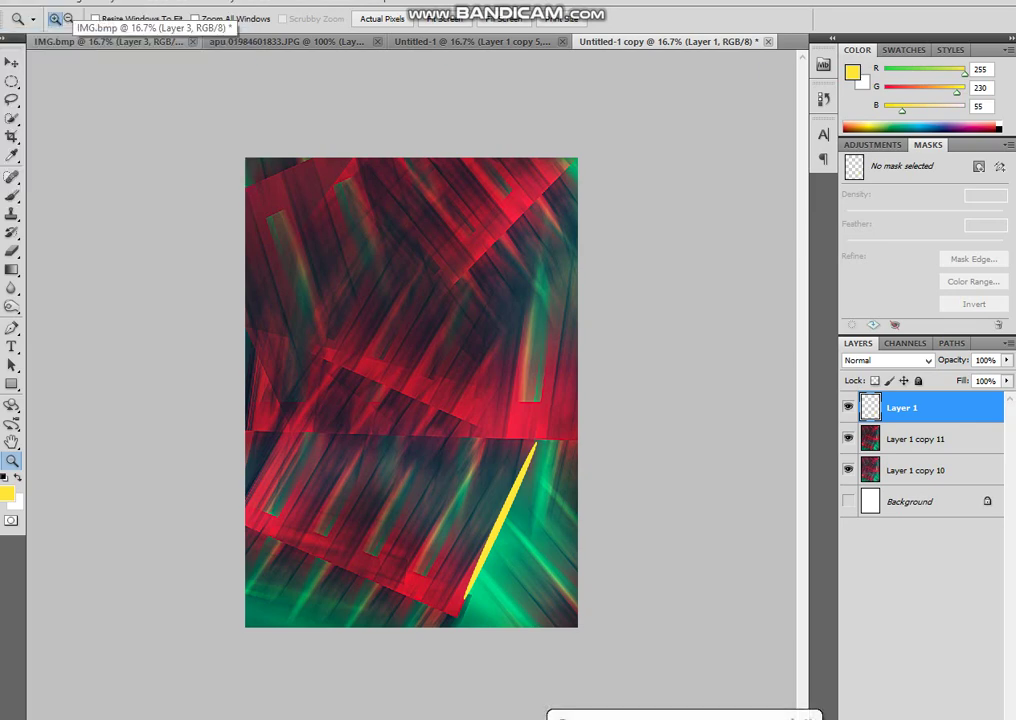
left_click_drag(324, 249, 600, 560)
key("ctrl+minus")
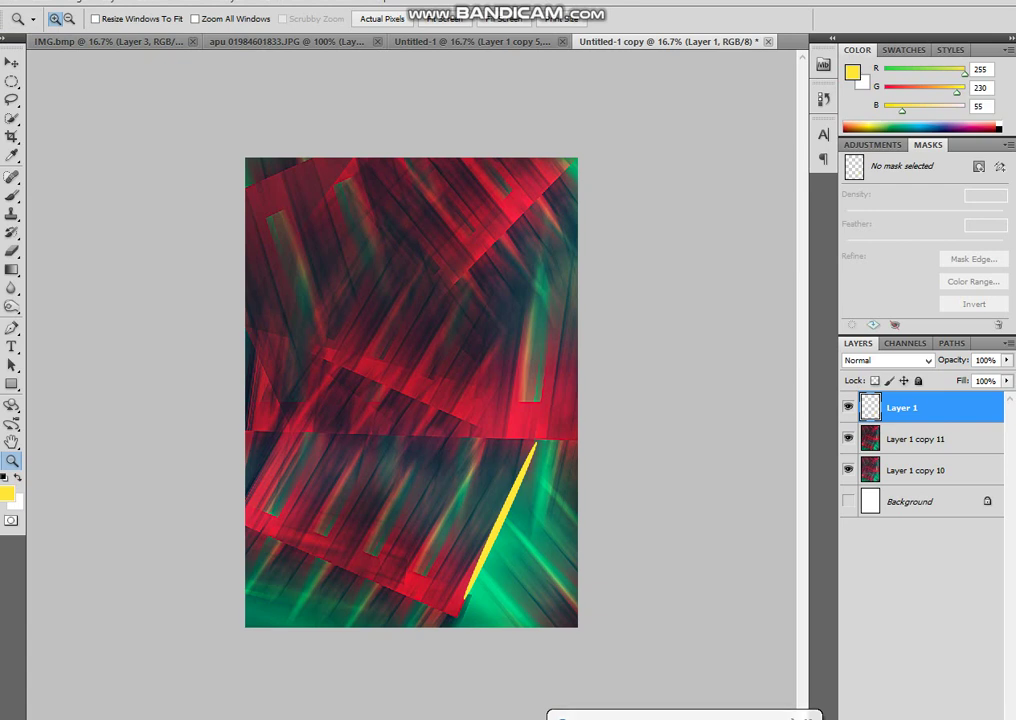
Zoom in on the yellow stroke and nudge it slightly downward
key("v")
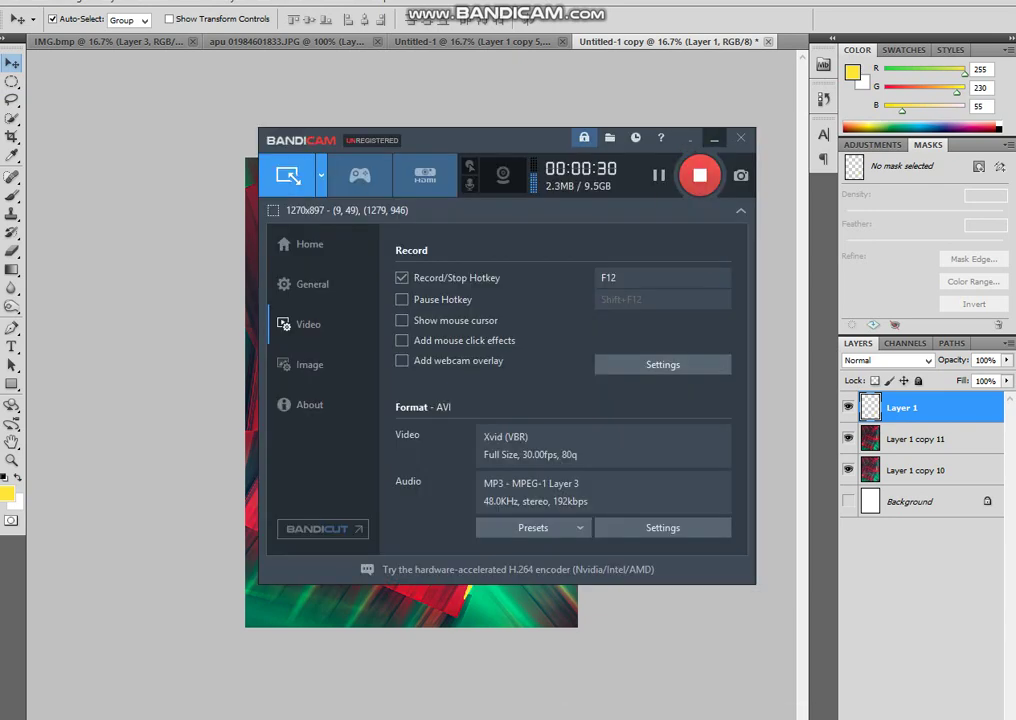
key("alt+Tab")
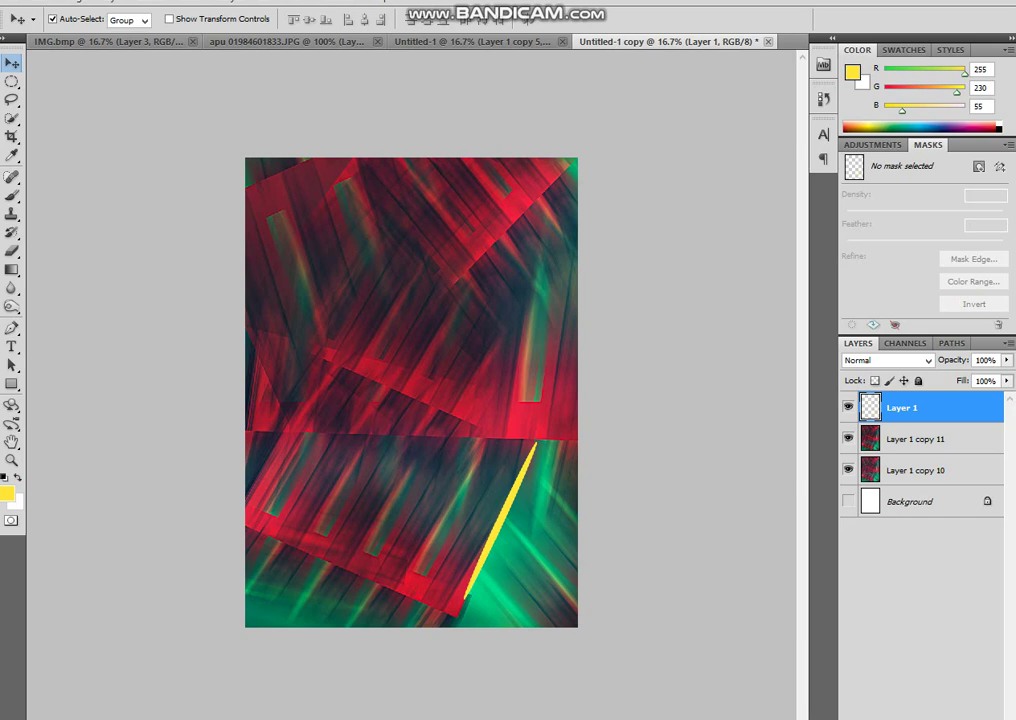
key("z")
left_click(455, 530)
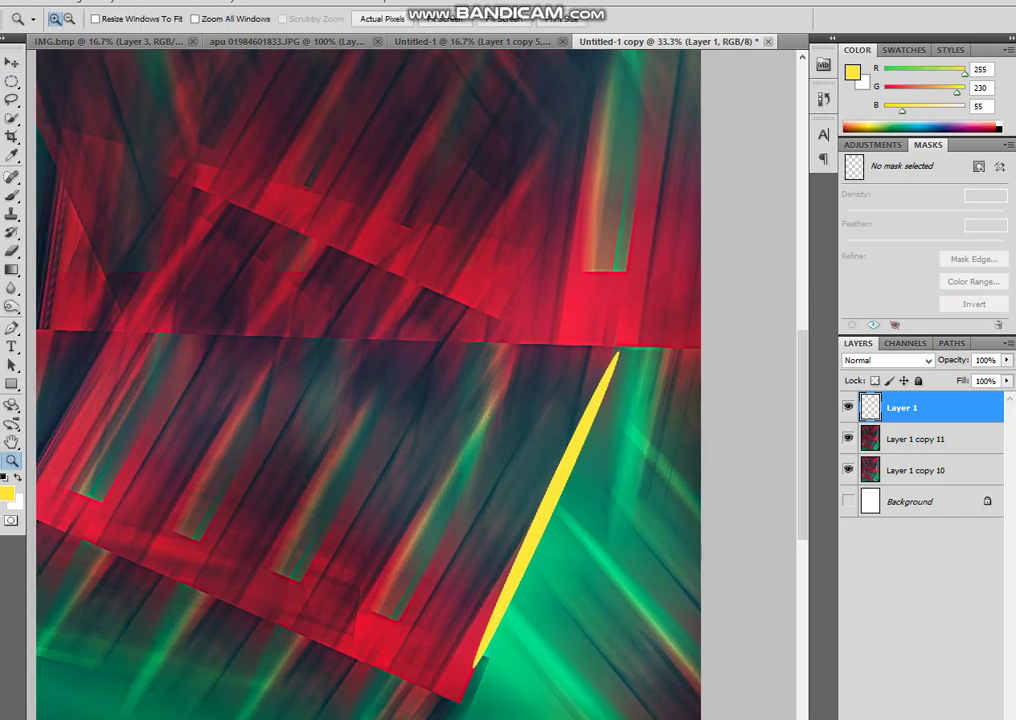
key("v")
key("shift+Down")
key("shift+Down")
key("shift+Down")
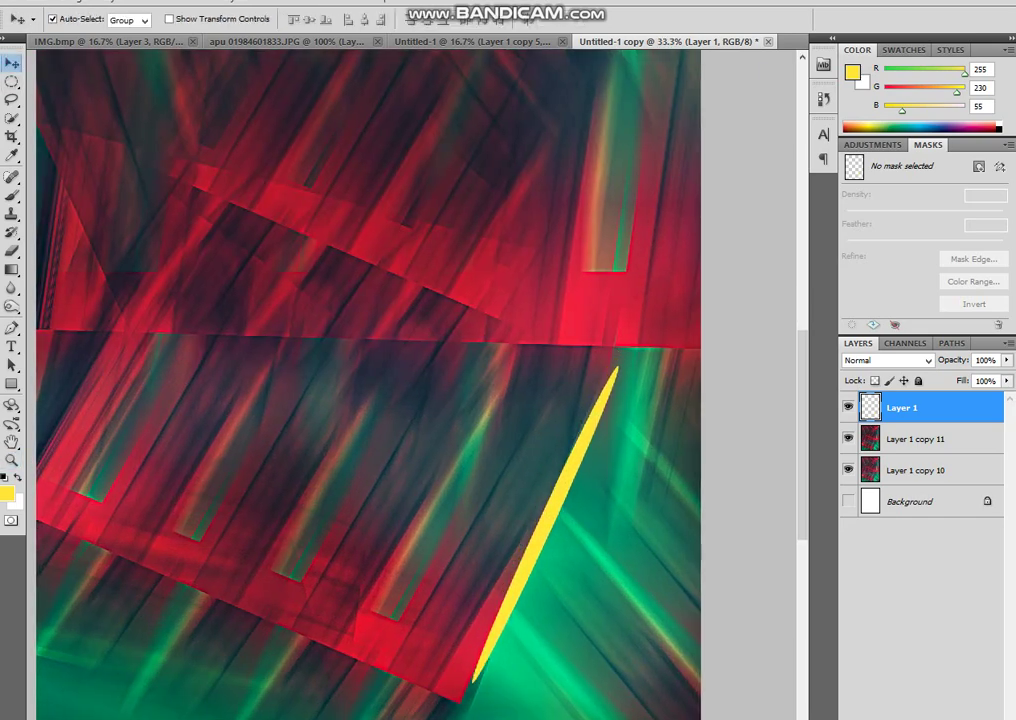
Give the stroke a larger, softer drop shadow and a 29 px Bevel and Emboss
left_click(112, 1)
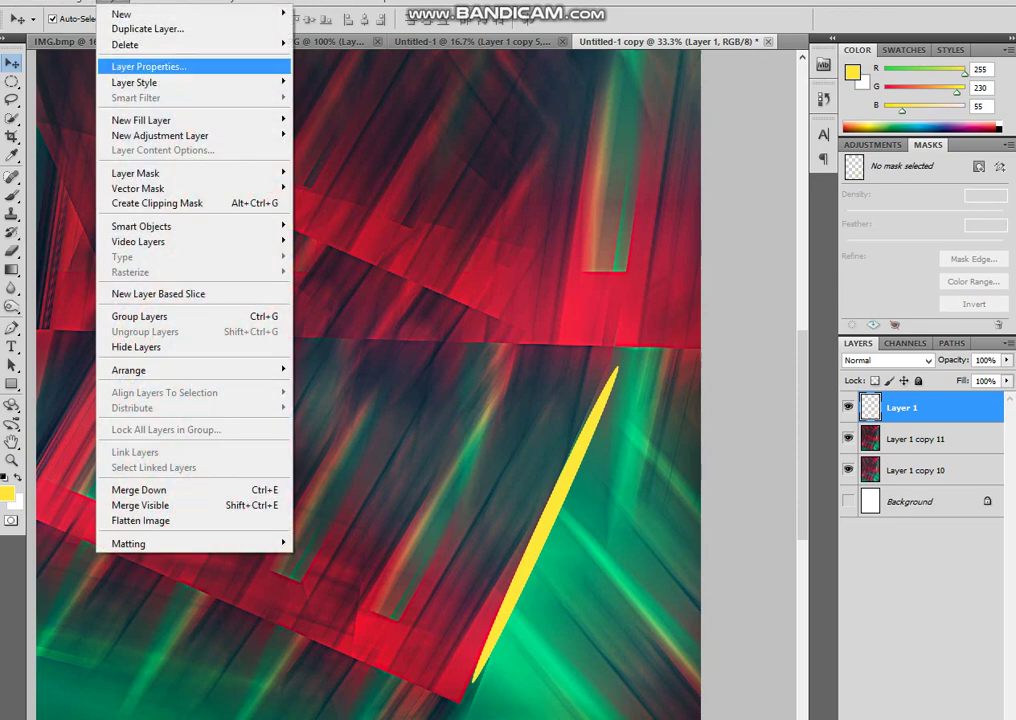
left_click(340, 102)
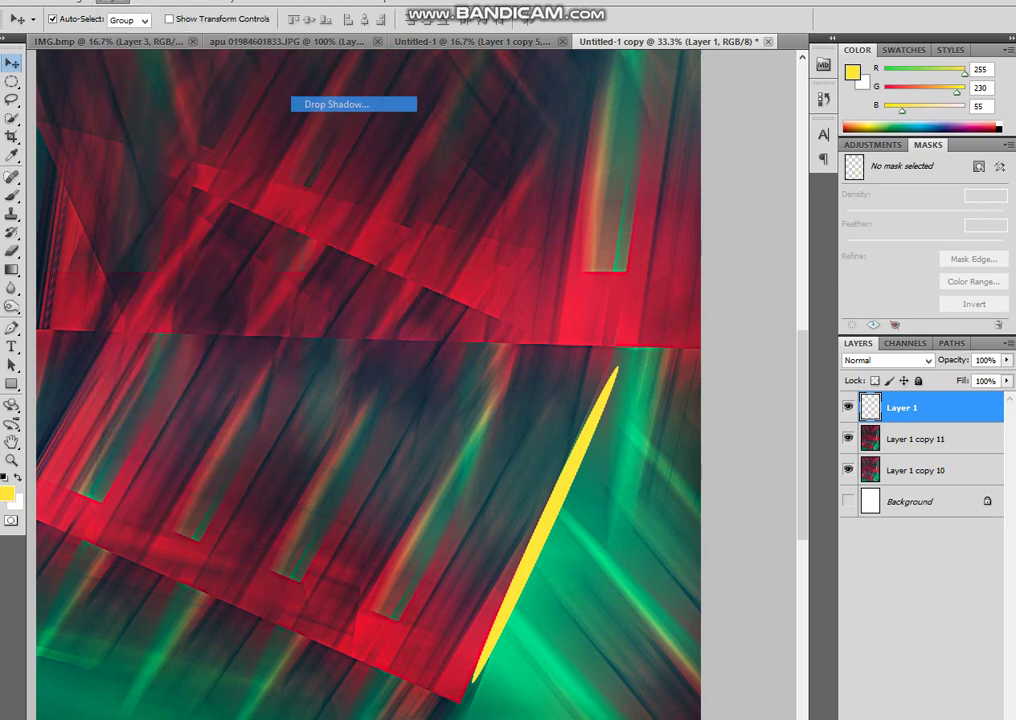
left_click_drag(723, 259, 742, 259)
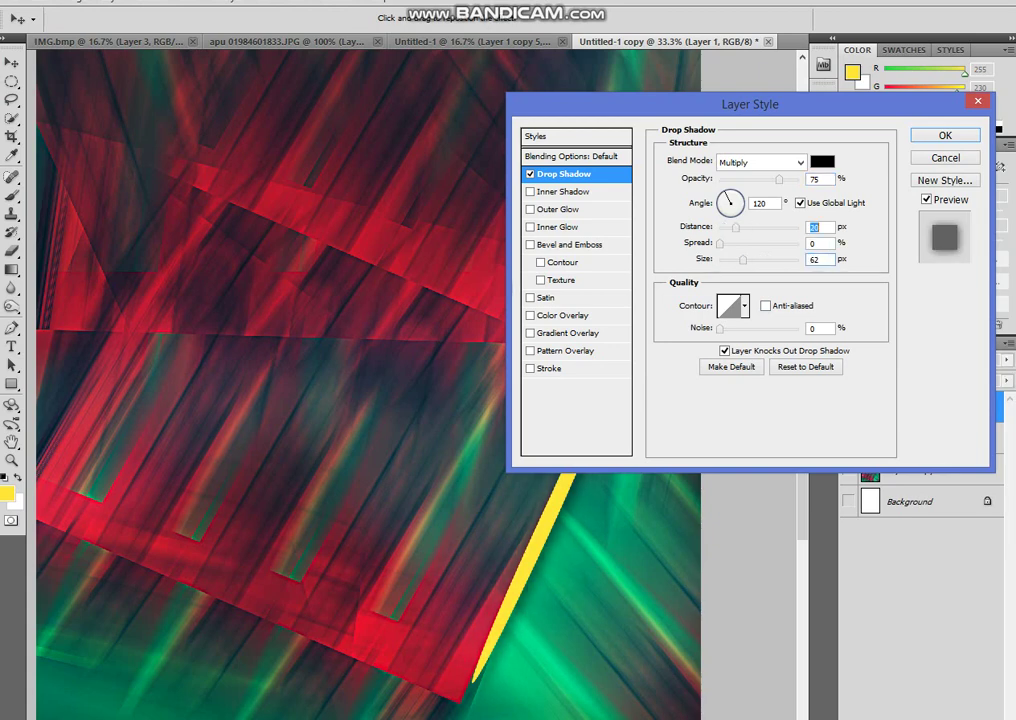
left_click(566, 244)
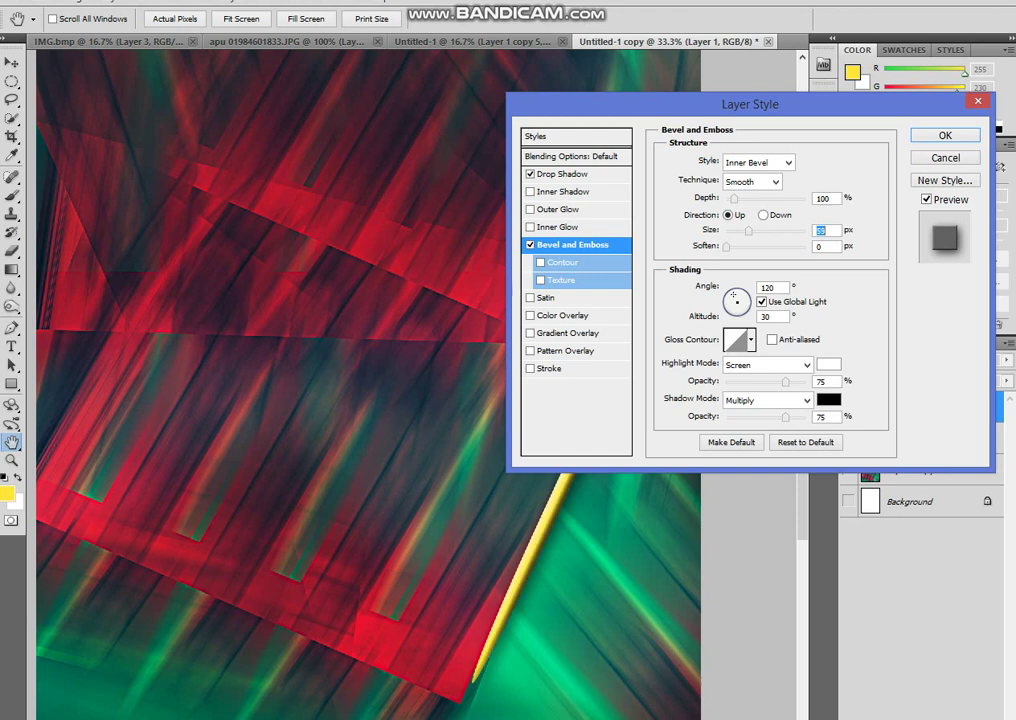
left_click_drag(730, 232, 740, 232)
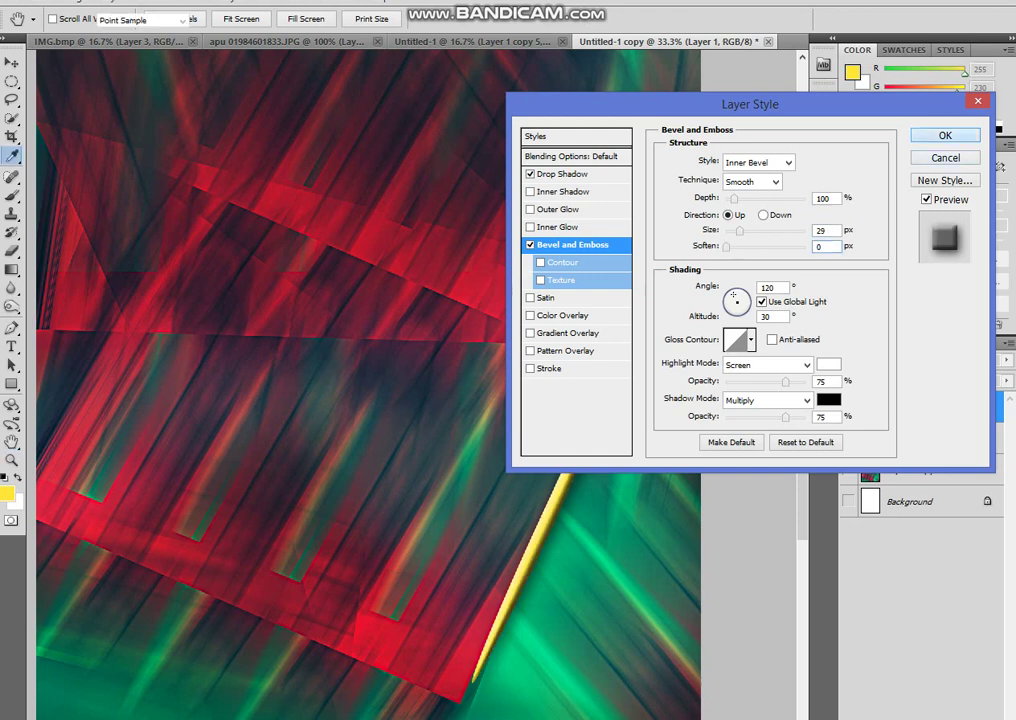
key("Return")
key("z")
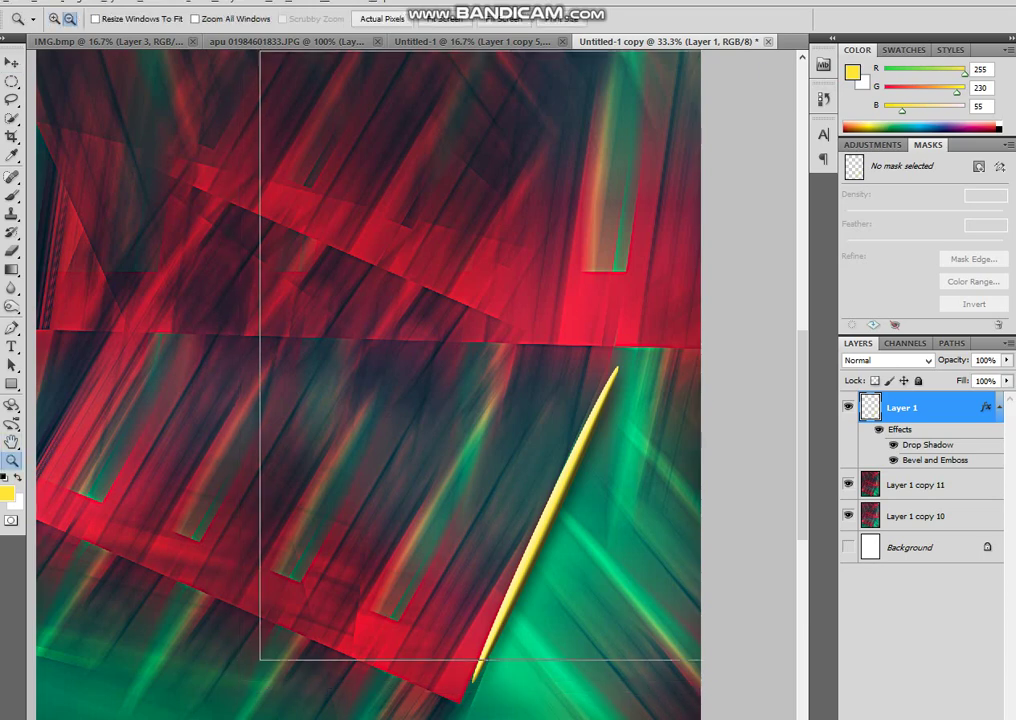
key("ctrl+minus")
Duplicate the stick layer and merge the copy back into the original
key("ctrl+plus")
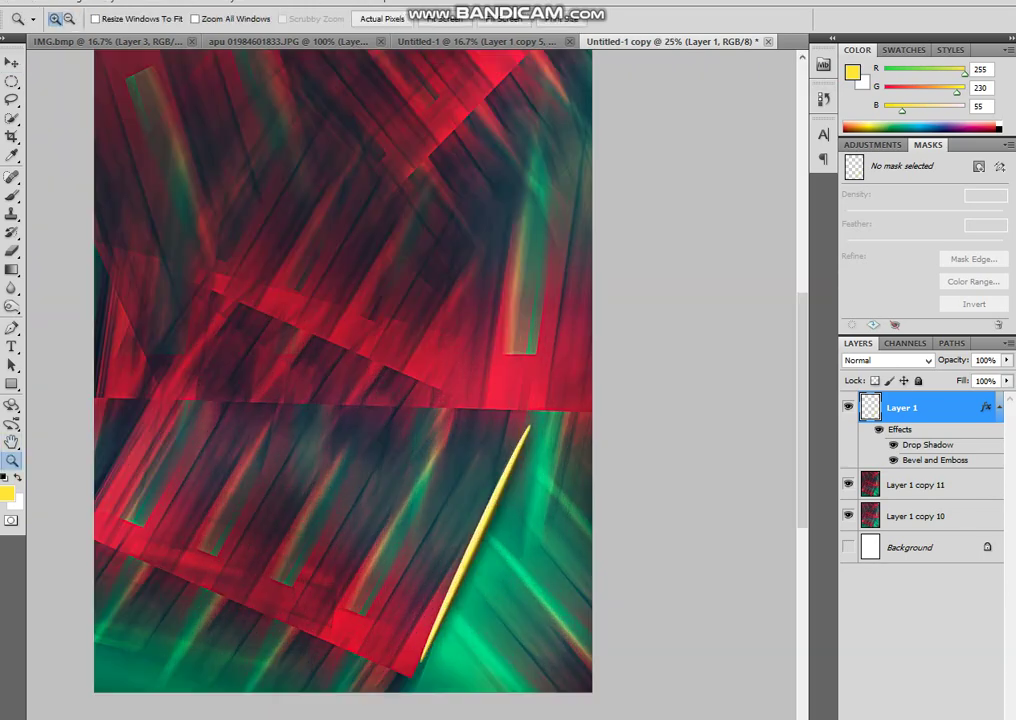
key("ctrl+j")
left_click(900, 484, "ctrl")
right_click(950, 484)
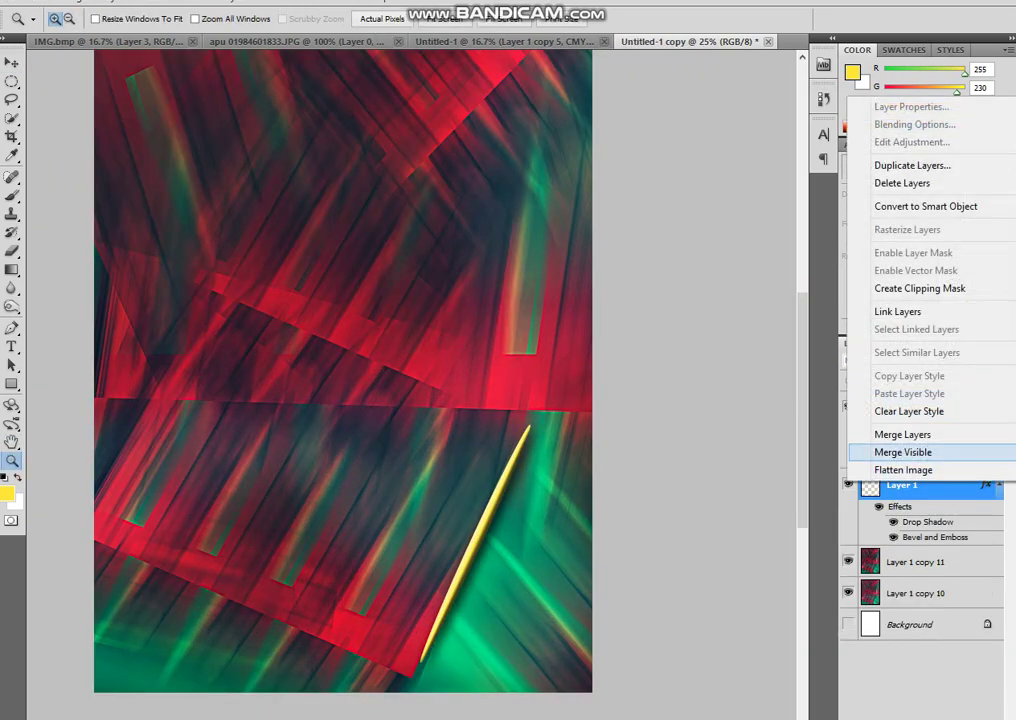
left_click(850, 429)
left_click_drag(256, 193, 596, 687)
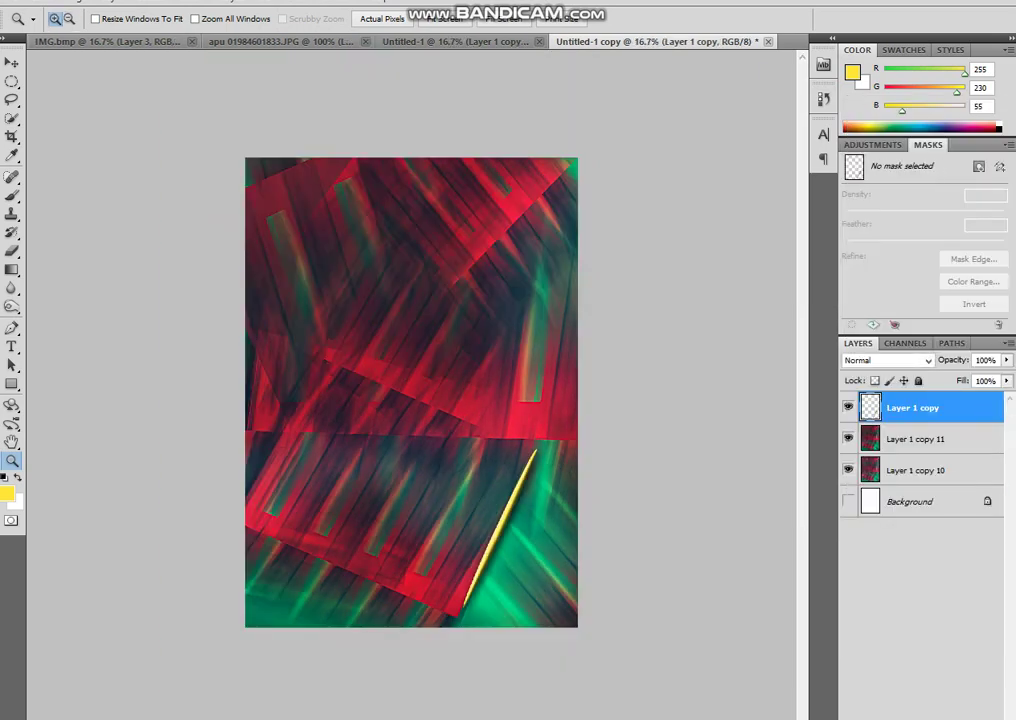
left_click_drag(410, 333, 578, 687)
Place a stick copy up-left of the original, rotated slightly clockwise
key("v")
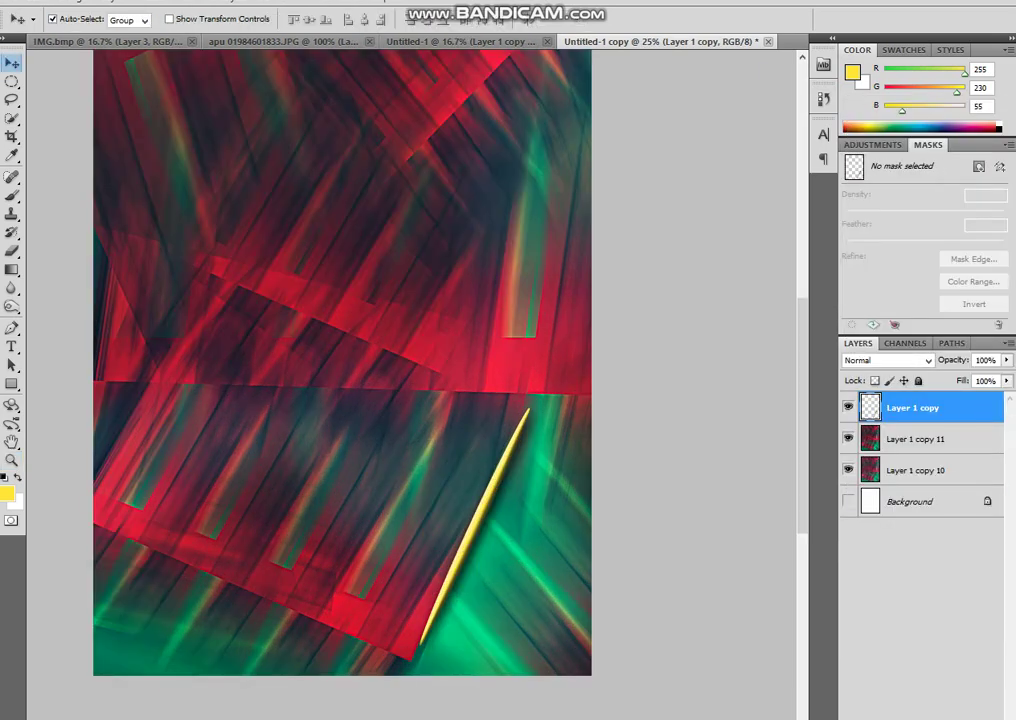
left_click_drag(475, 525, 409, 502)
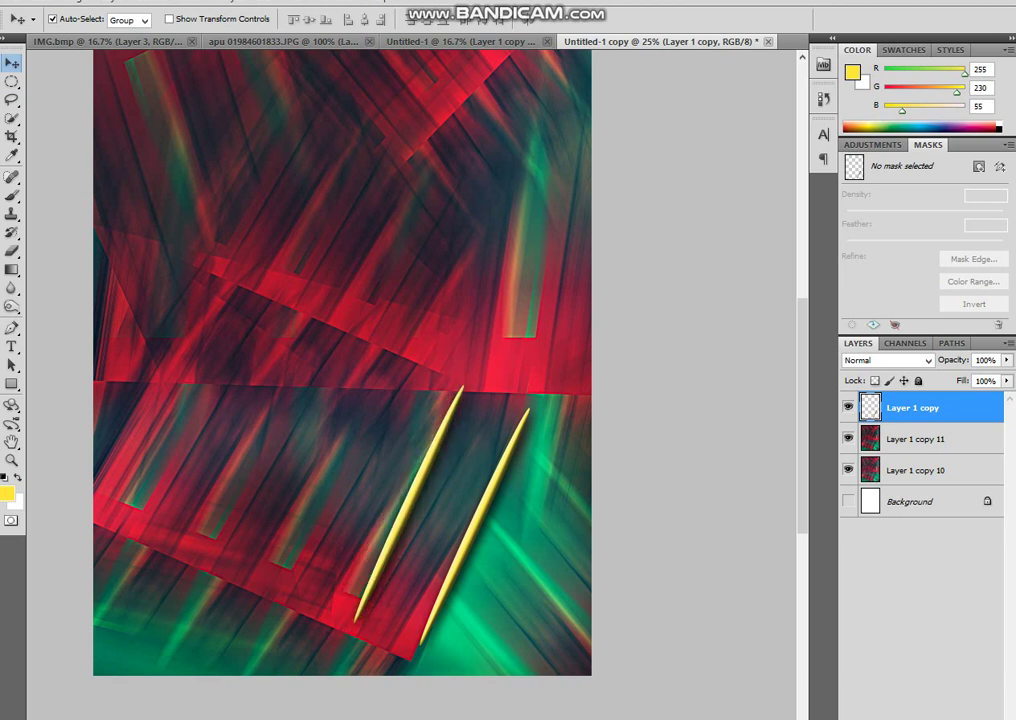
key("ctrl+j")
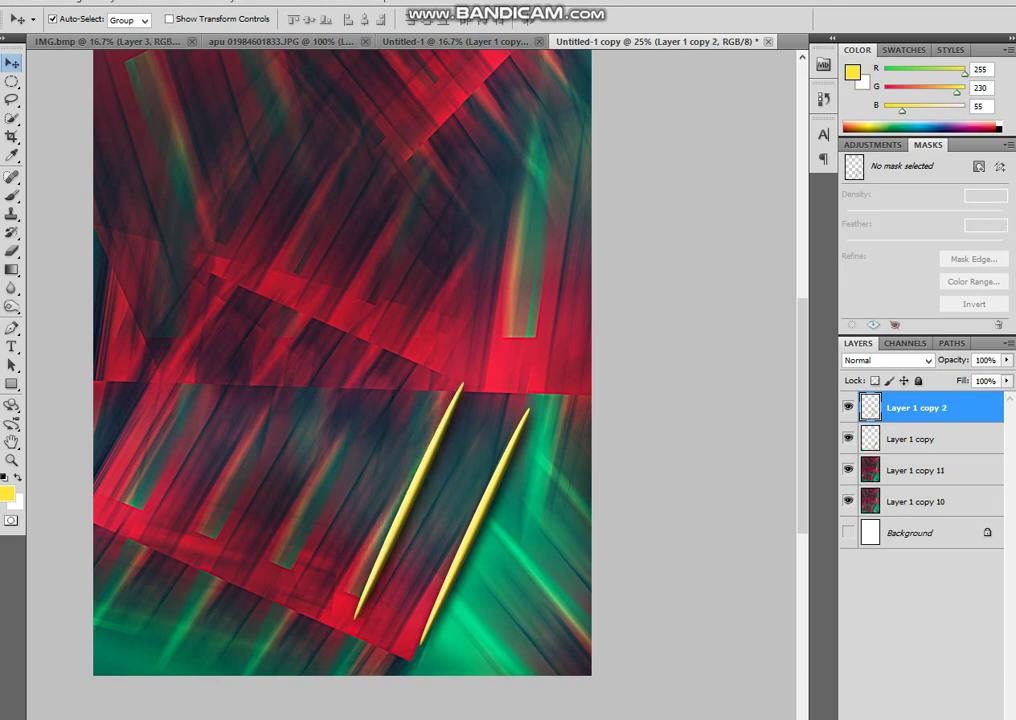
key("ctrl+t")
left_click_drag(330, 360, 339, 355)
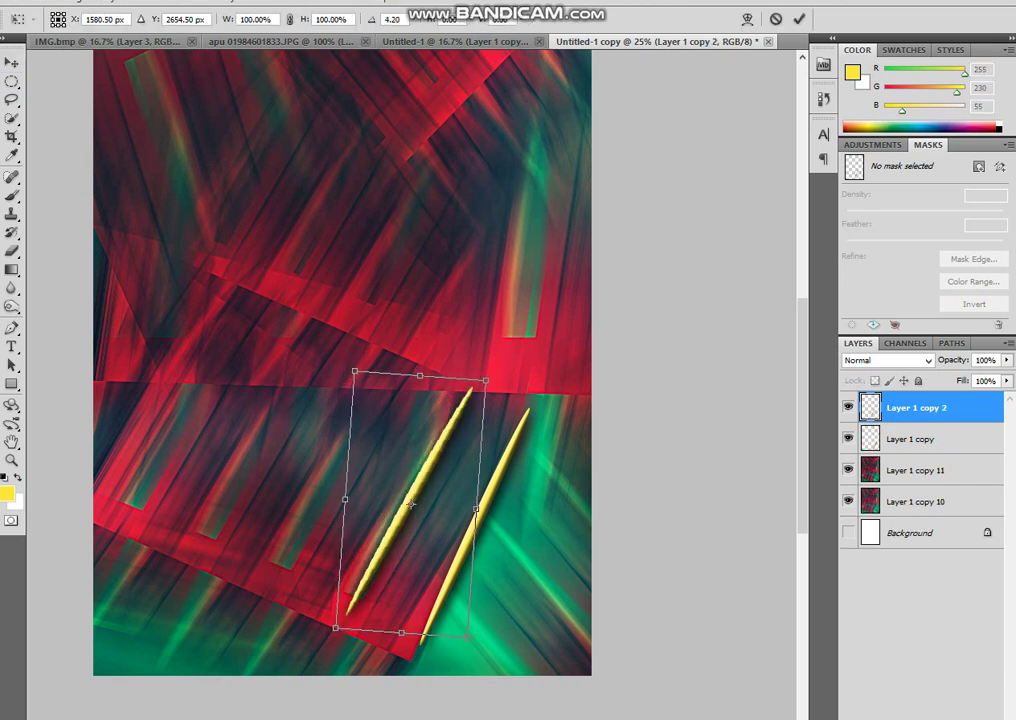
key("Return")
Add a third stick further up-left, shrunk to about 73% and shifted down-left
left_click_drag(410, 500, 335, 467)
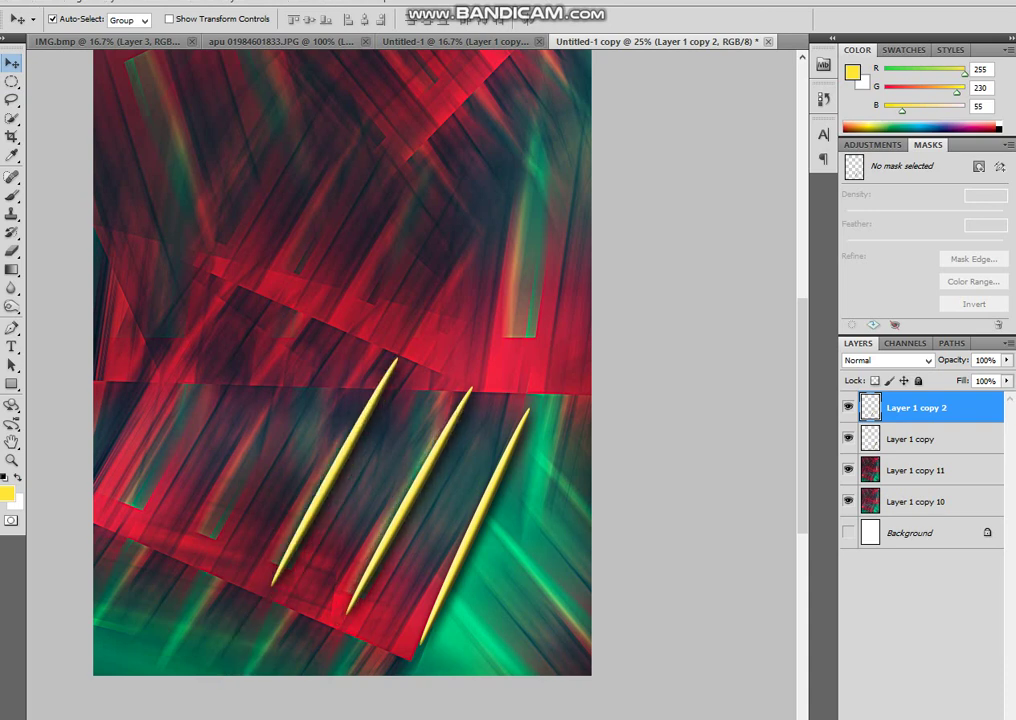
key("ctrl+t")
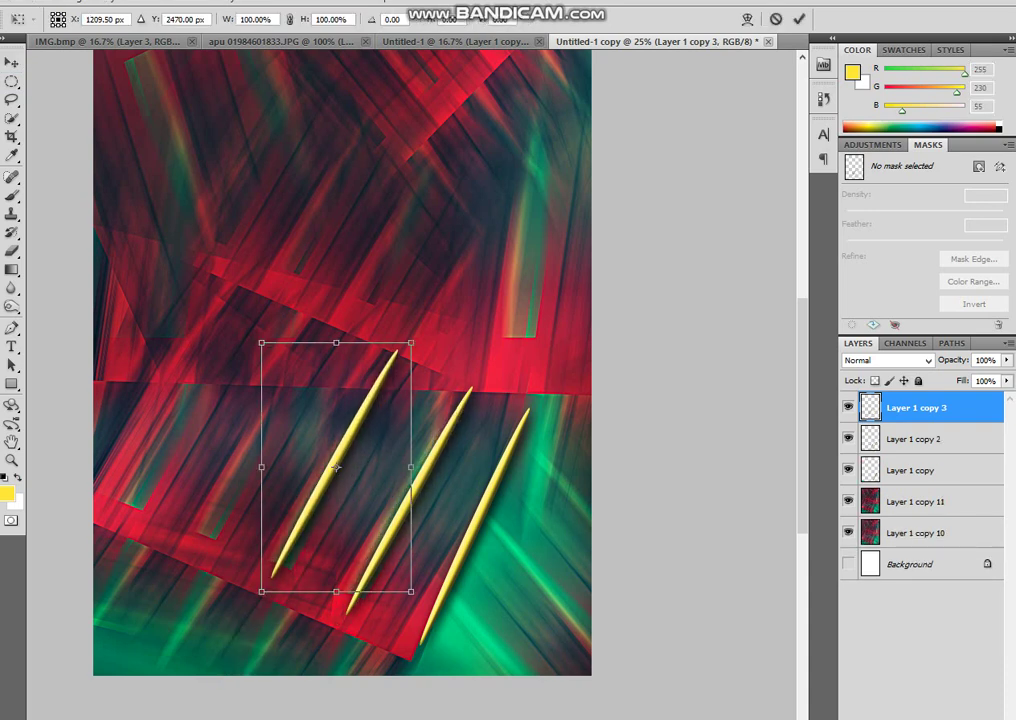
left_click_drag(262, 591, 282, 558)
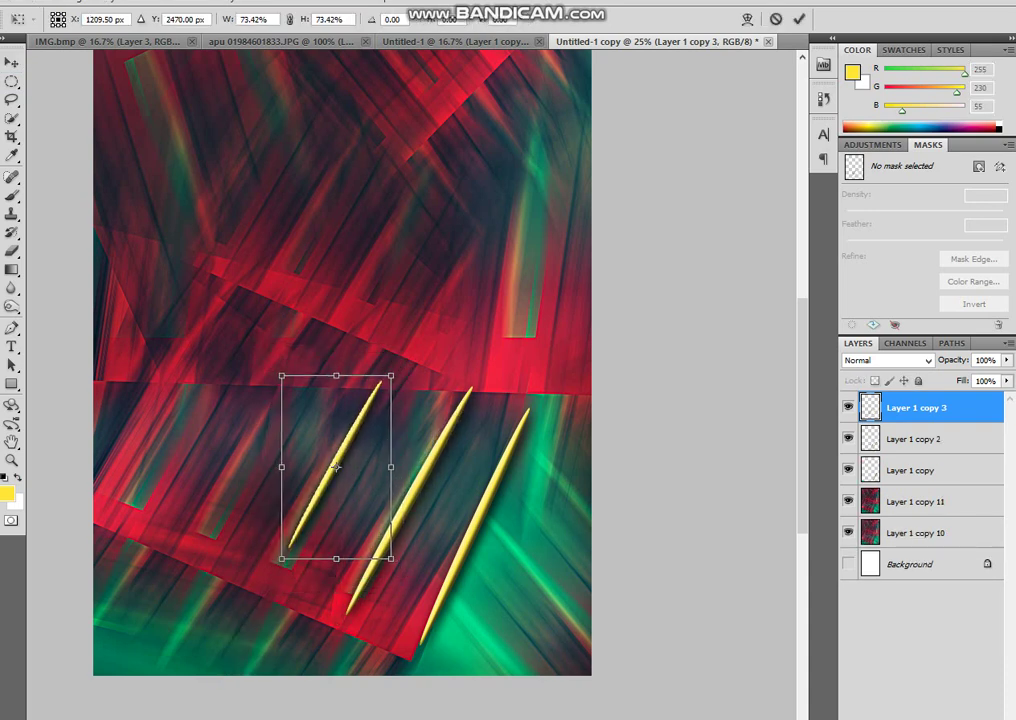
mouse_move(336, 467)
left_mouse_down()
mouse_move(326, 487)
mouse_move(253, 527)
mouse_move(239, 468)
left_mouse_up()
key("Return")
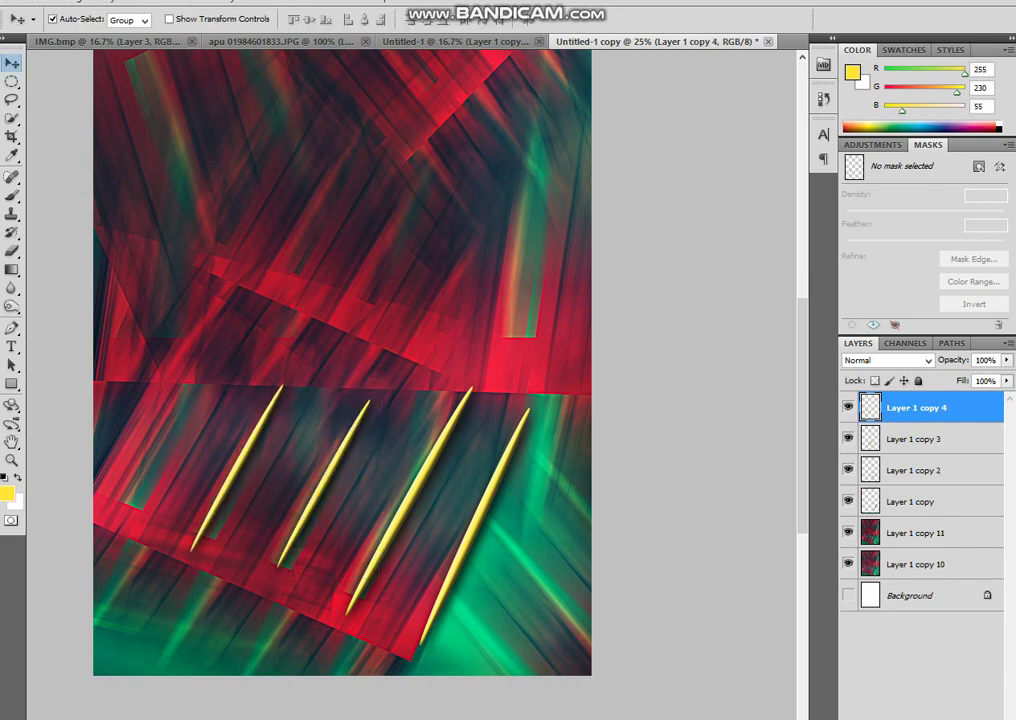
Shrink the left stick slightly and place a fifth stick at the far left
key("ctrl+t")
left_click_drag(293, 379, 286, 390)
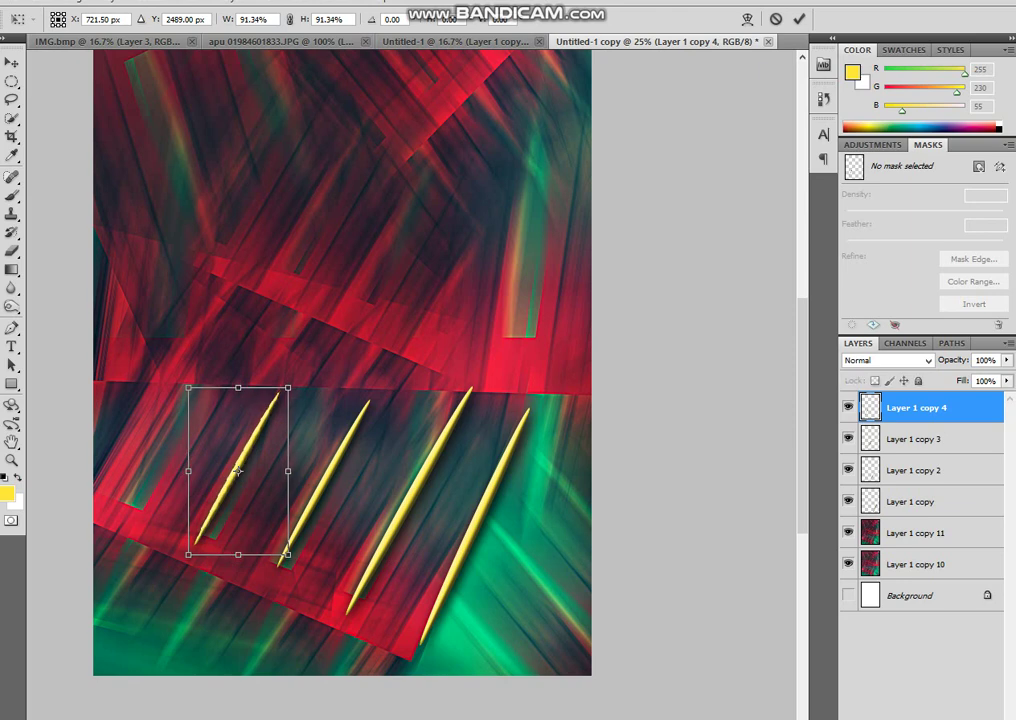
key("Return")
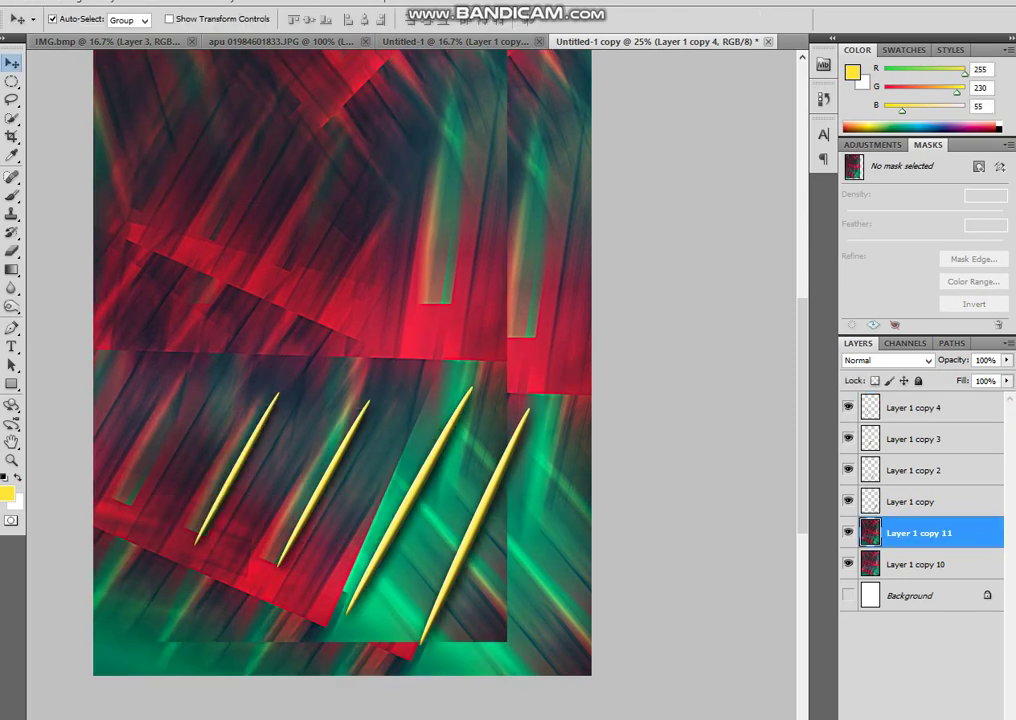
mouse_move(237, 467)
left_mouse_down()
mouse_move(160, 515)
mouse_move(167, 433)
left_mouse_up()
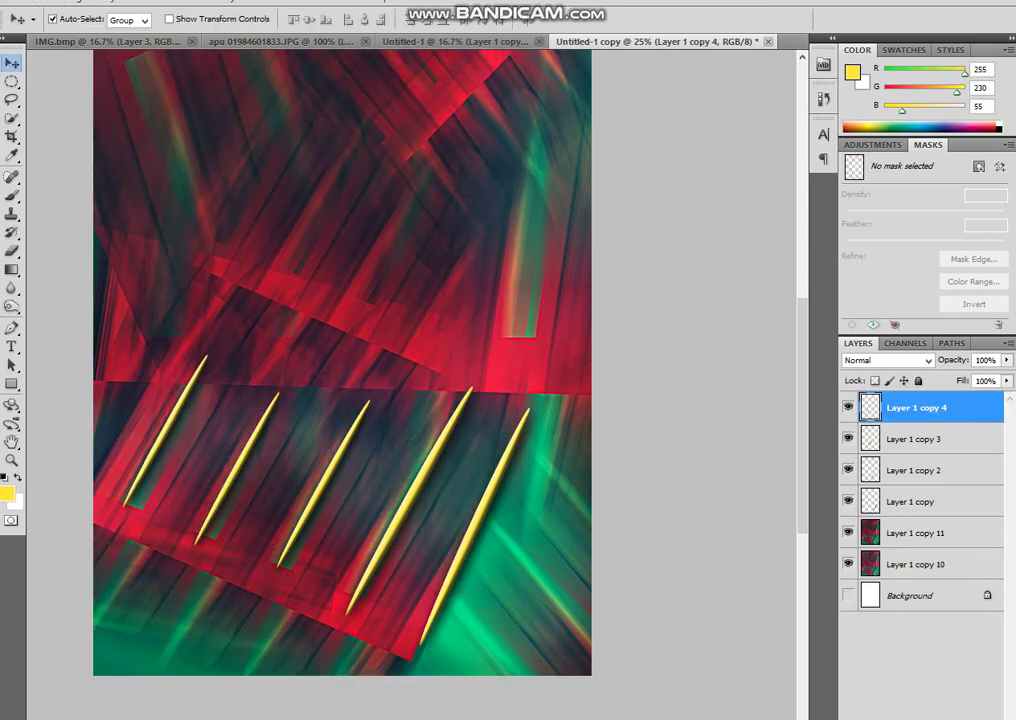
Copy the leftmost stick at about 75% size, then duplicate it to the lower right
key("ctrl+j")
key("ctrl+t")
left_click_drag(217, 350, 189, 379)
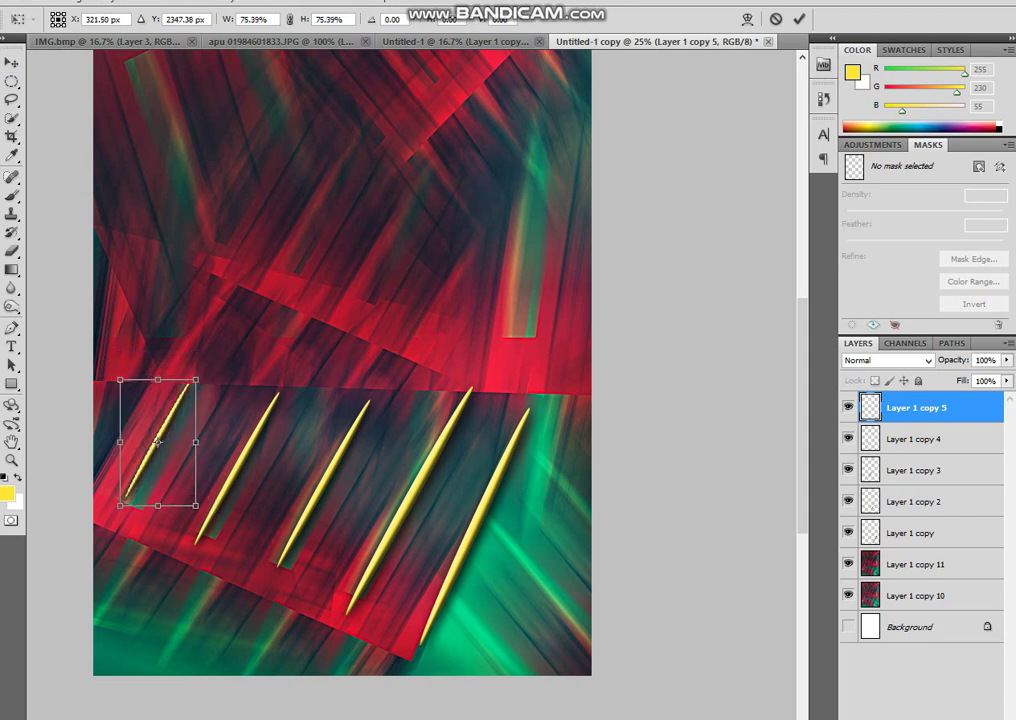
key("Return")
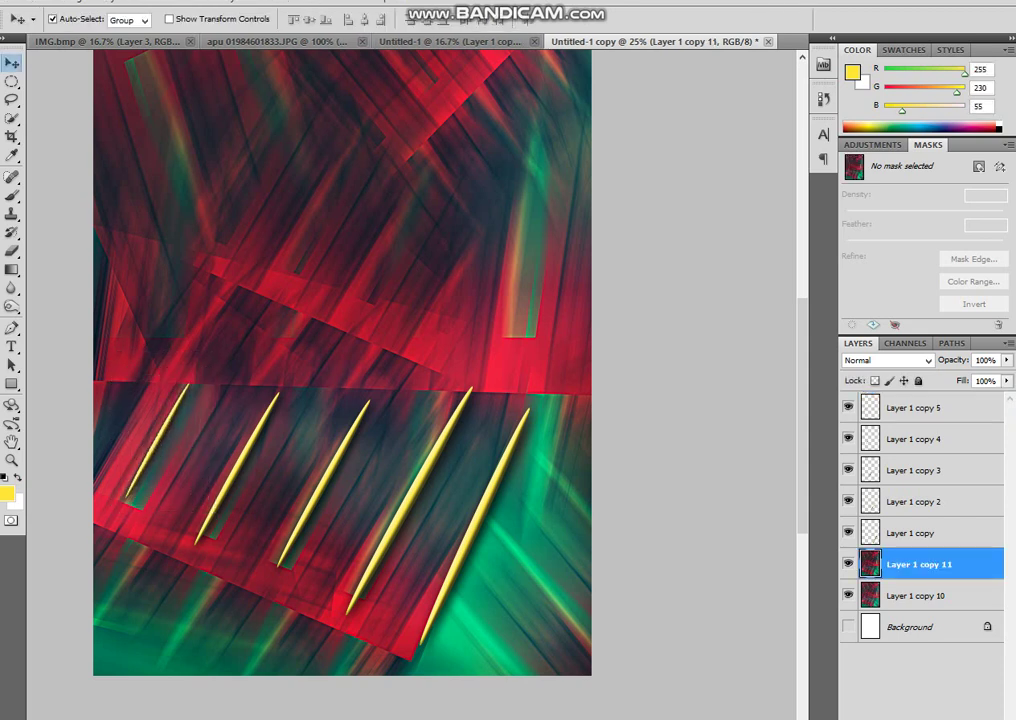
left_click_drag(156, 441, 522, 505)
key("ctrl+t")
Rotate the copy across the long stick, roughly double its size, and move it over the row
left_click_drag(470, 352, 358, 452)
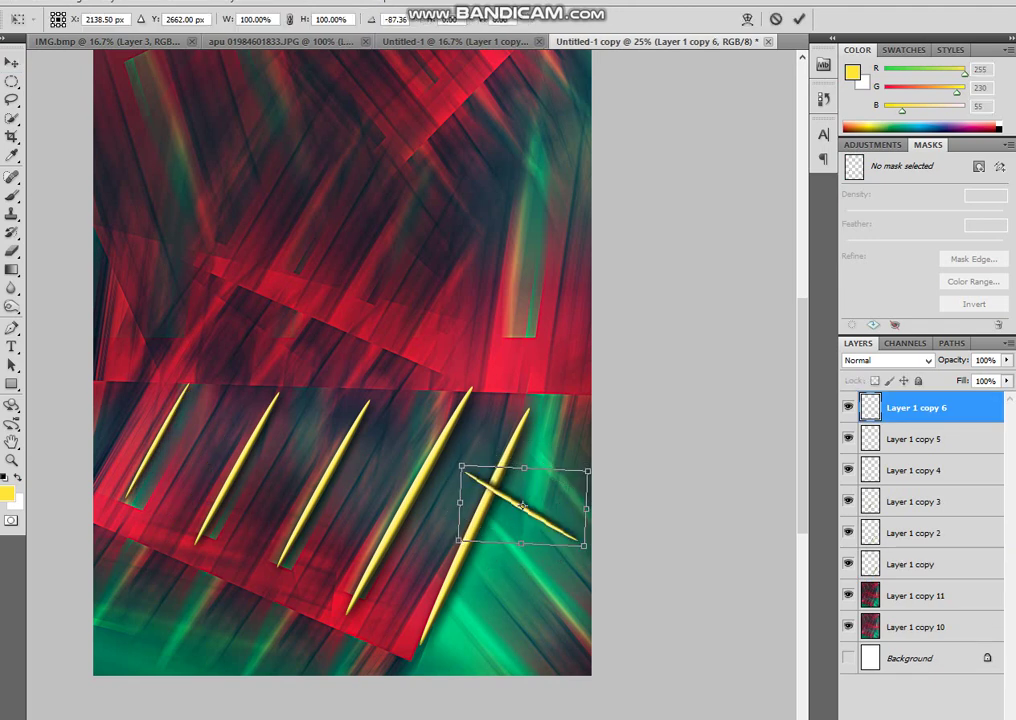
left_click_drag(587, 545, 658, 588)
mouse_move(525, 505)
left_mouse_down()
mouse_move(401, 612)
mouse_move(481, 575)
mouse_move(526, 470)
mouse_move(192, 405)
mouse_move(233, 435)
left_mouse_up()
key("Return")
Shrink the upper-left crossing stick to about 85% and duplicate one onto the left lattice
left_click_drag(340, 400, 363, 484)
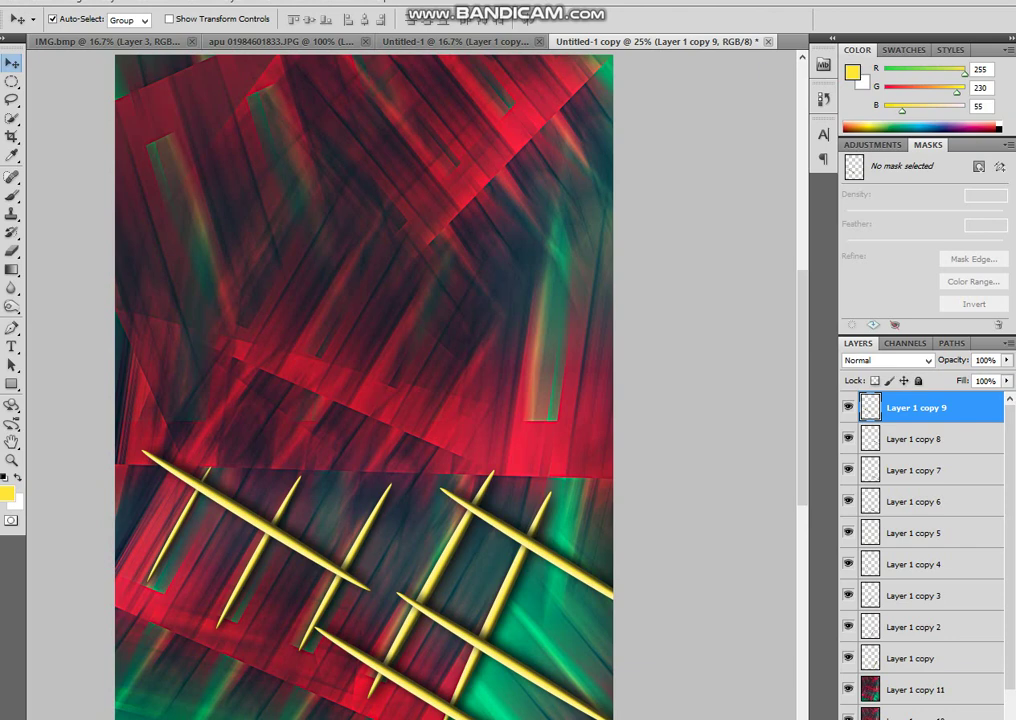
key("ctrl+t")
left_click_drag(134, 436, 205, 483)
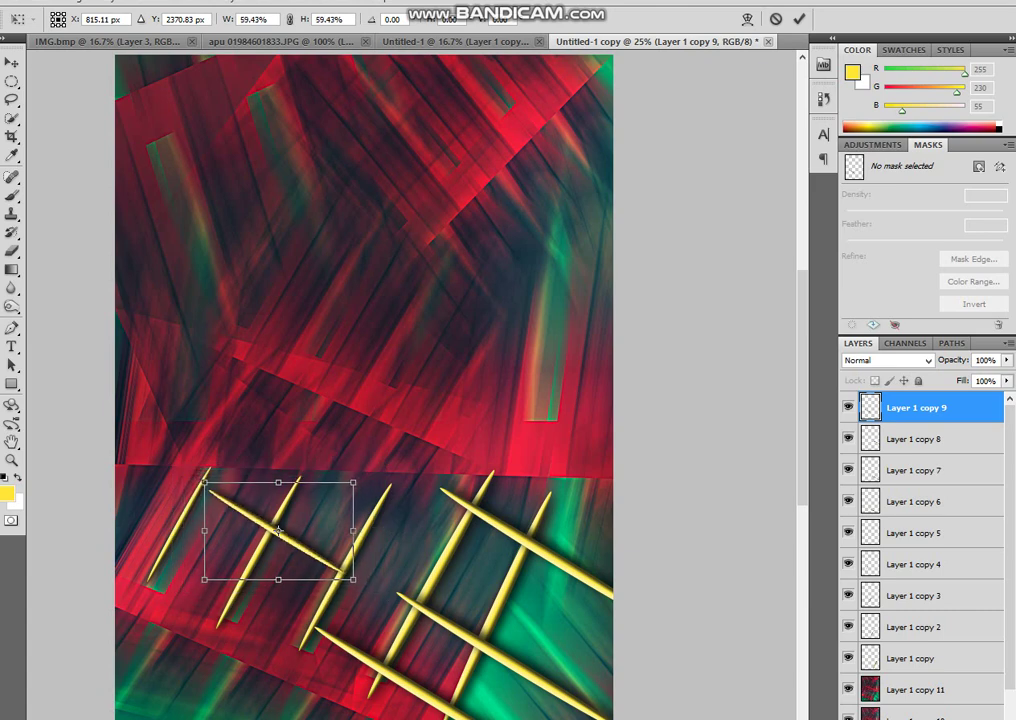
key("Return")
left_click_drag(272, 528, 235, 518)
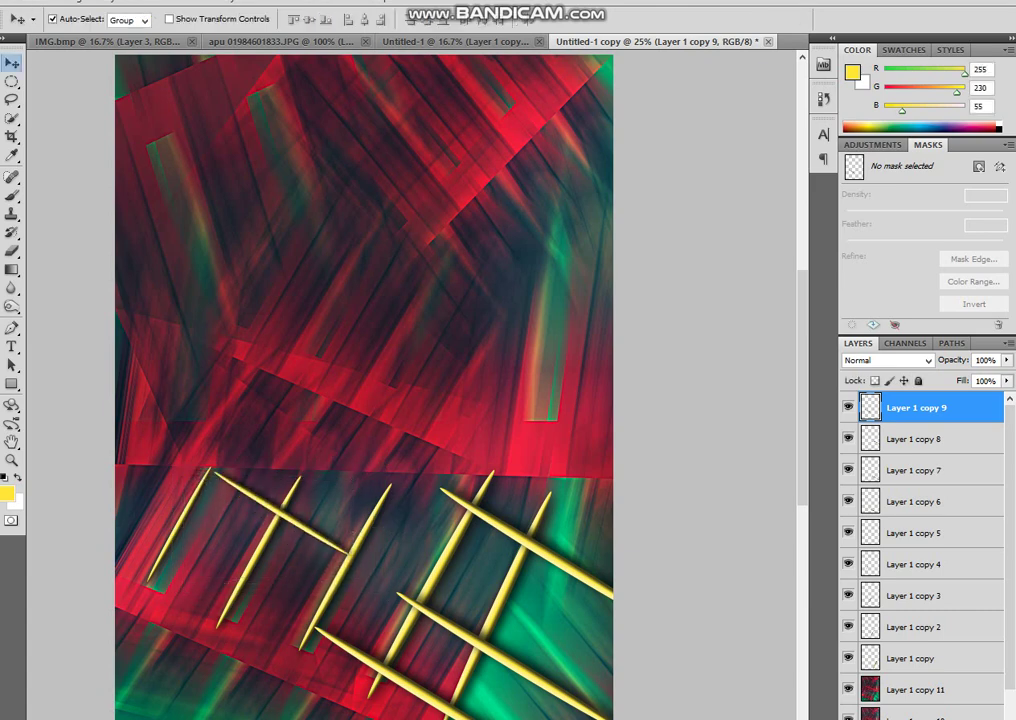
Add a lone stick copy on the red area above, tilted a bit more and lowered slightly
mouse_move(187, 589)
left_mouse_down()
mouse_move(437, 291)
mouse_move(347, 395)
left_mouse_up()
key("ctrl+j")
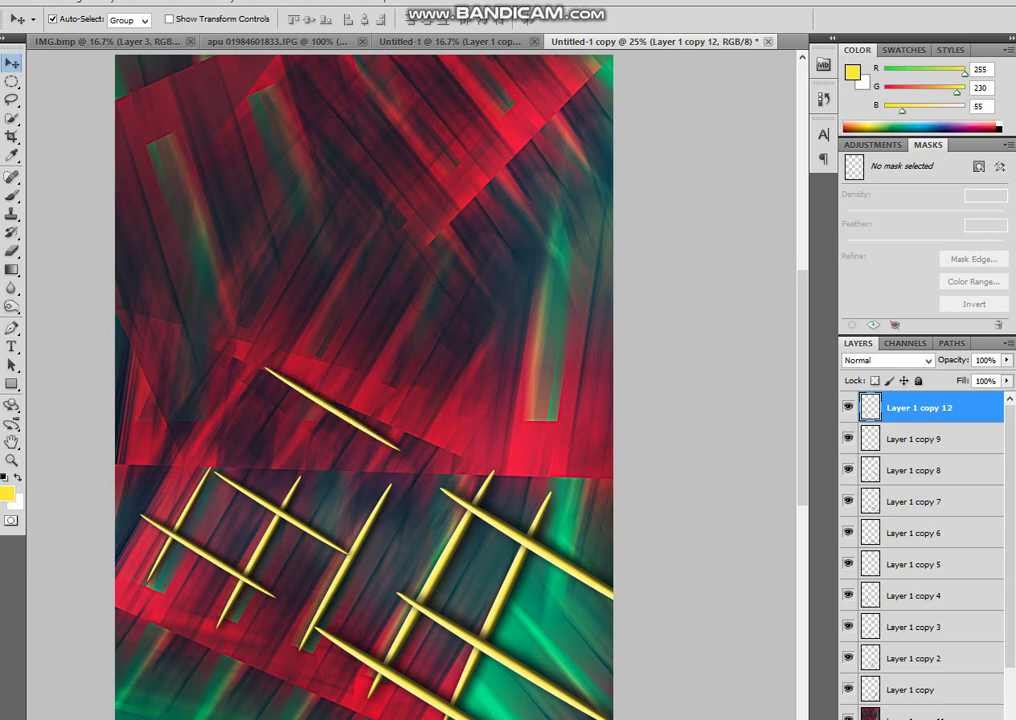
key("ctrl+j")
key("ctrl+t")
left_click_drag(432, 448, 428, 462)
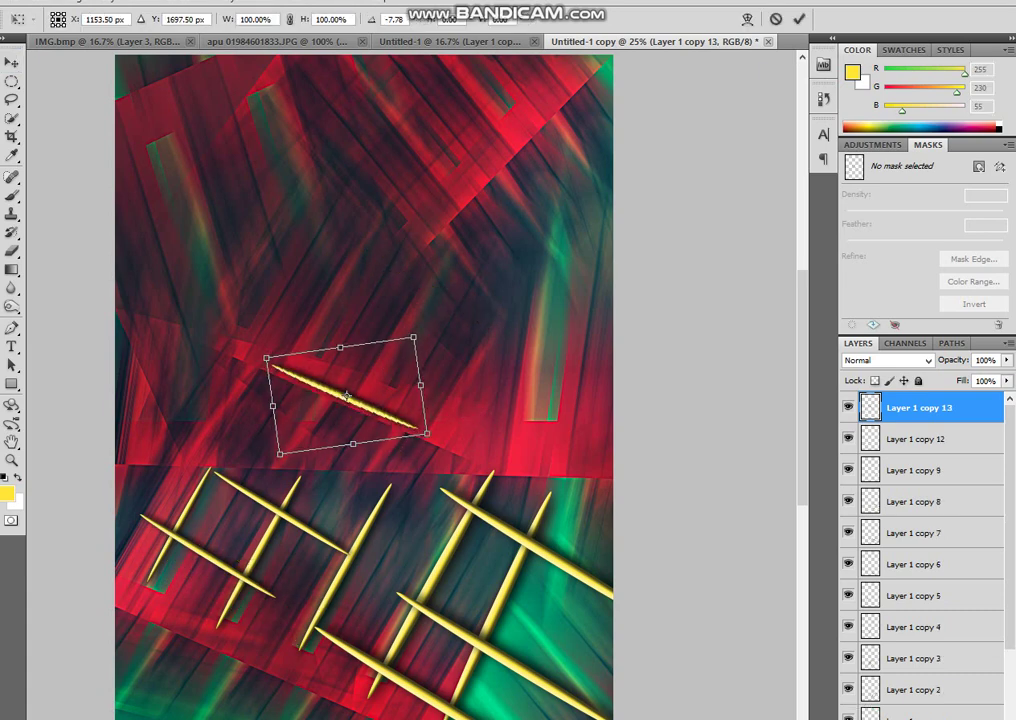
left_click_drag(347, 396, 347, 404)
key("Return")
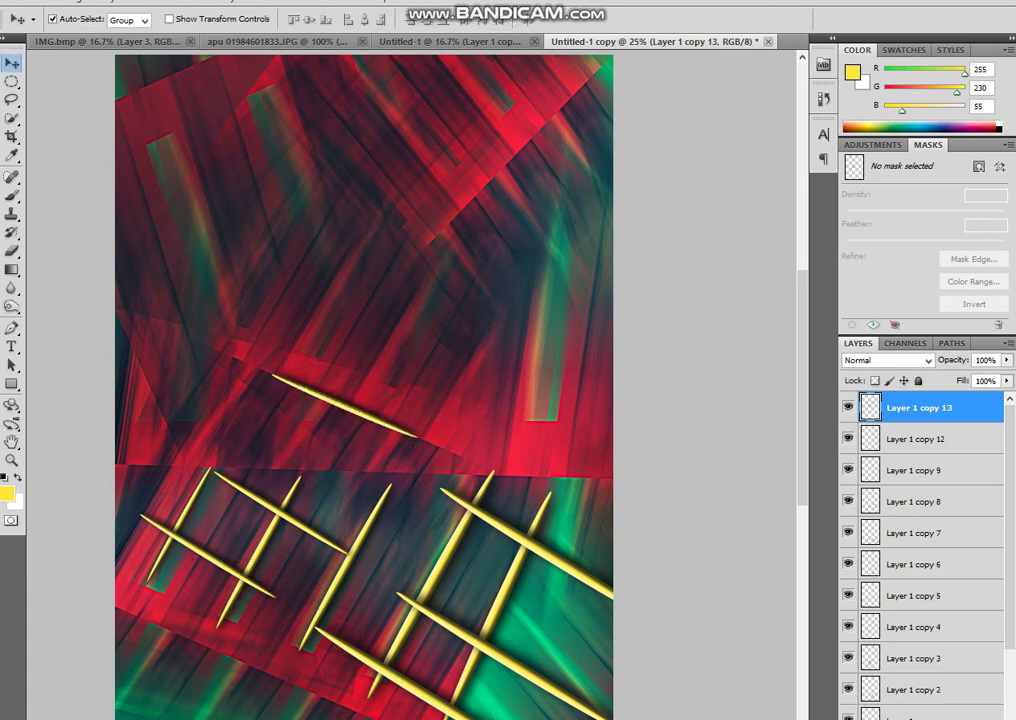
key("ctrl+u")
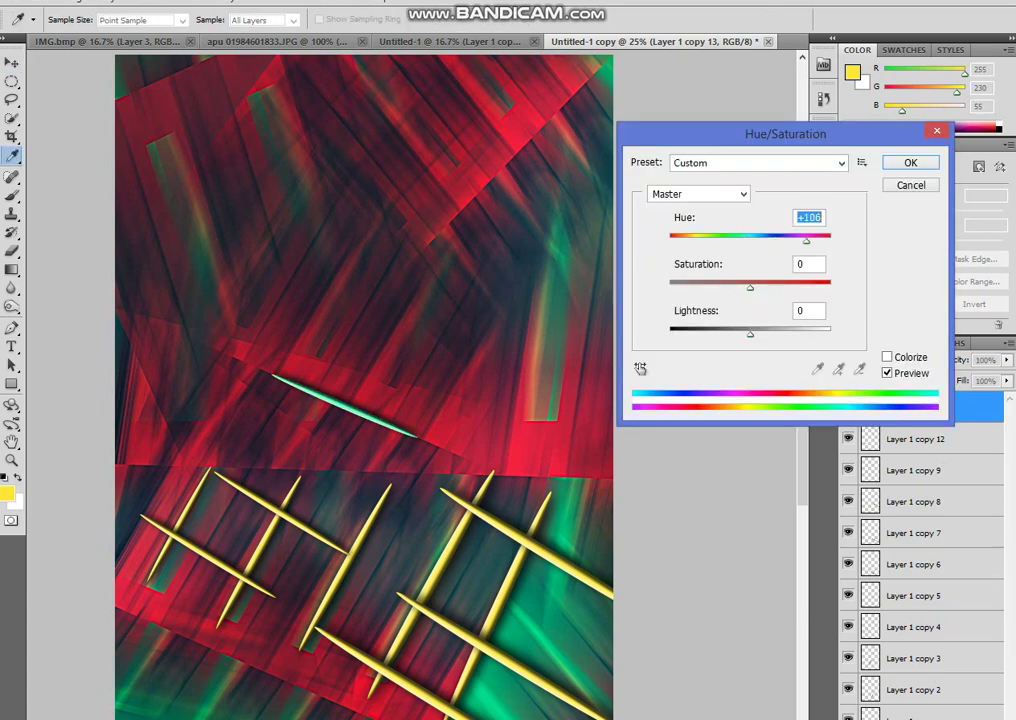
Set the lone stick's Hue to +104 for cyan-green and duplicate it just beside the original
key("shift+Down")
key("shift+Down")
key("shift+Down")
key("Down")
key("Down")
key("shift+Down")
key("shift+Down")
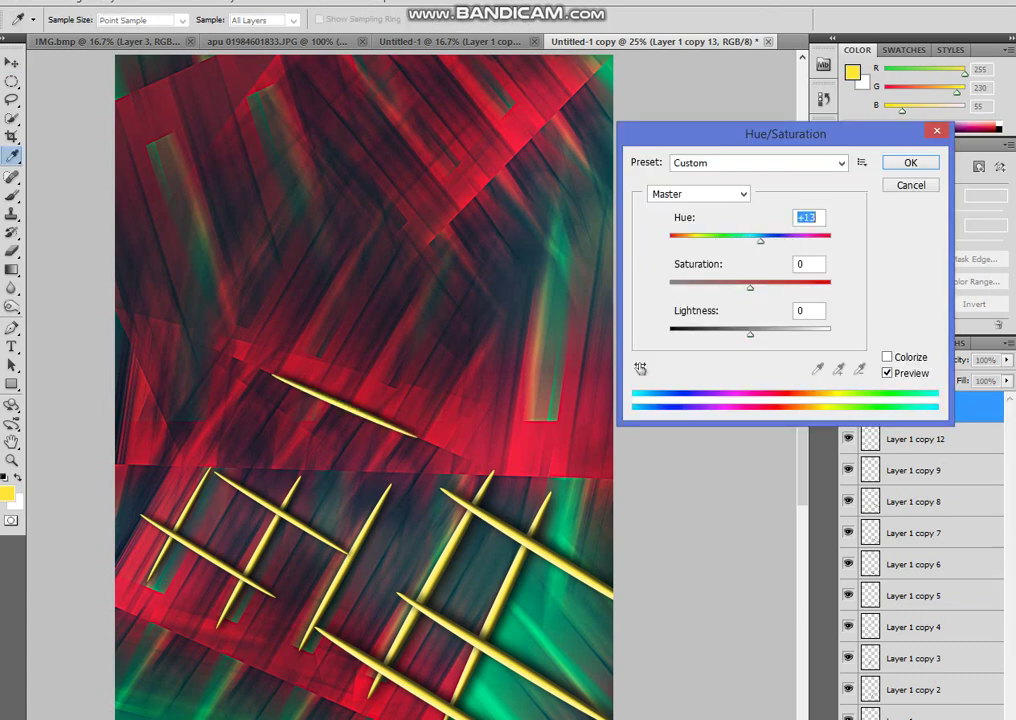
key("Down")
key("Down")
key("Down")
key("shift+Up")
key("shift+Up")
key("shift+Up")
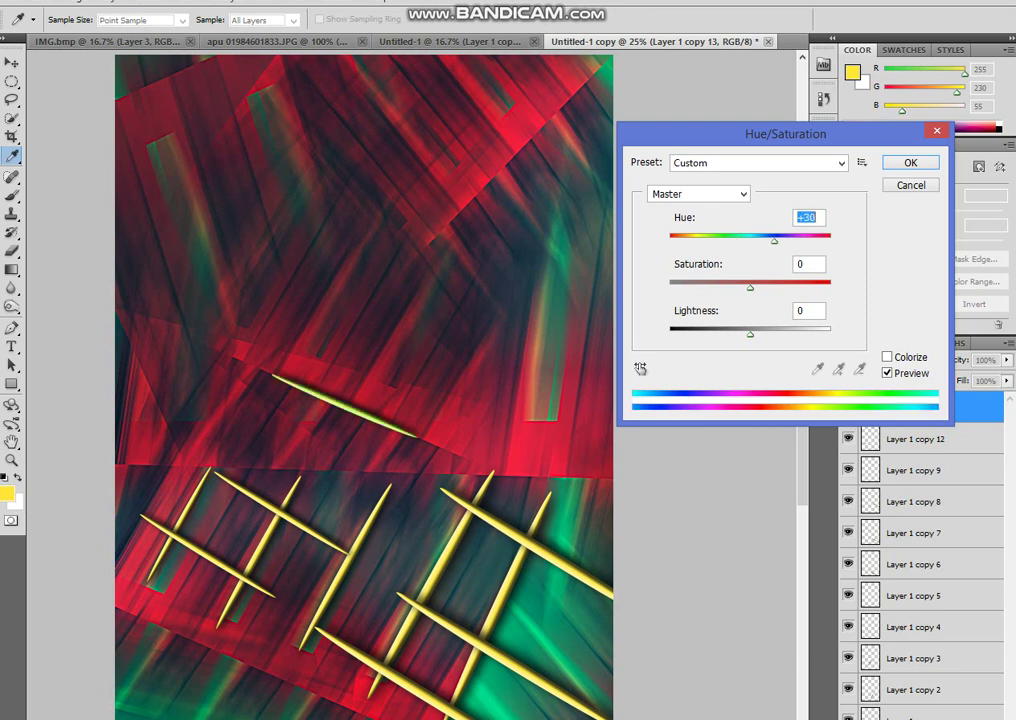
key("shift+Up")
key("shift+Up")
key("Up")
key("Up")
key("Up")
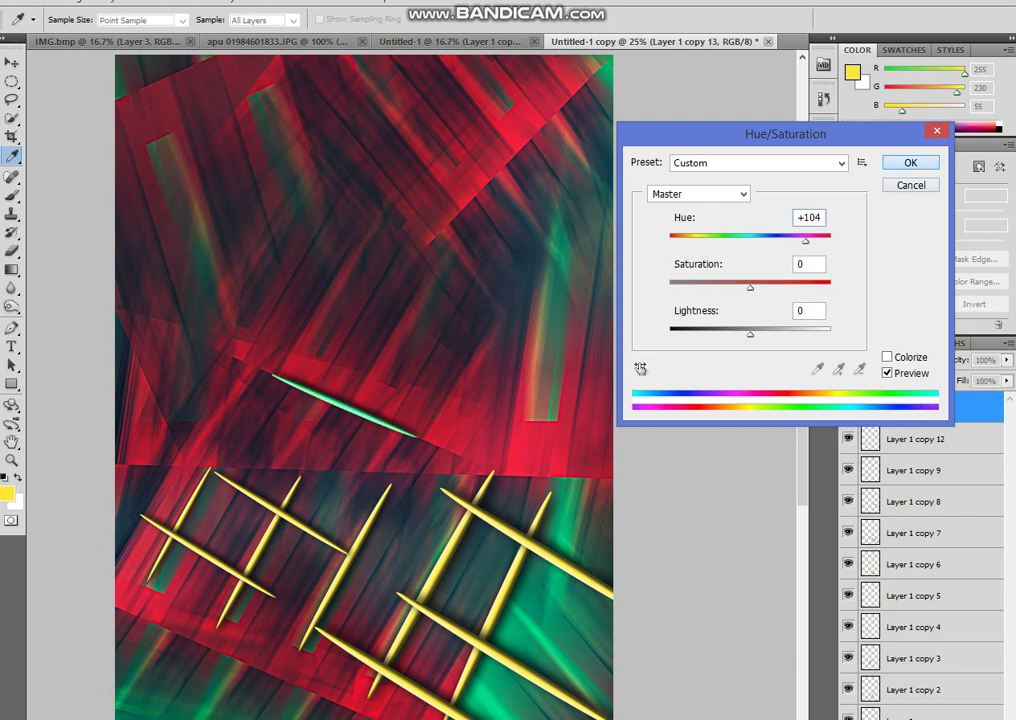
key("Return")
left_click_drag(345, 405, 362, 393)
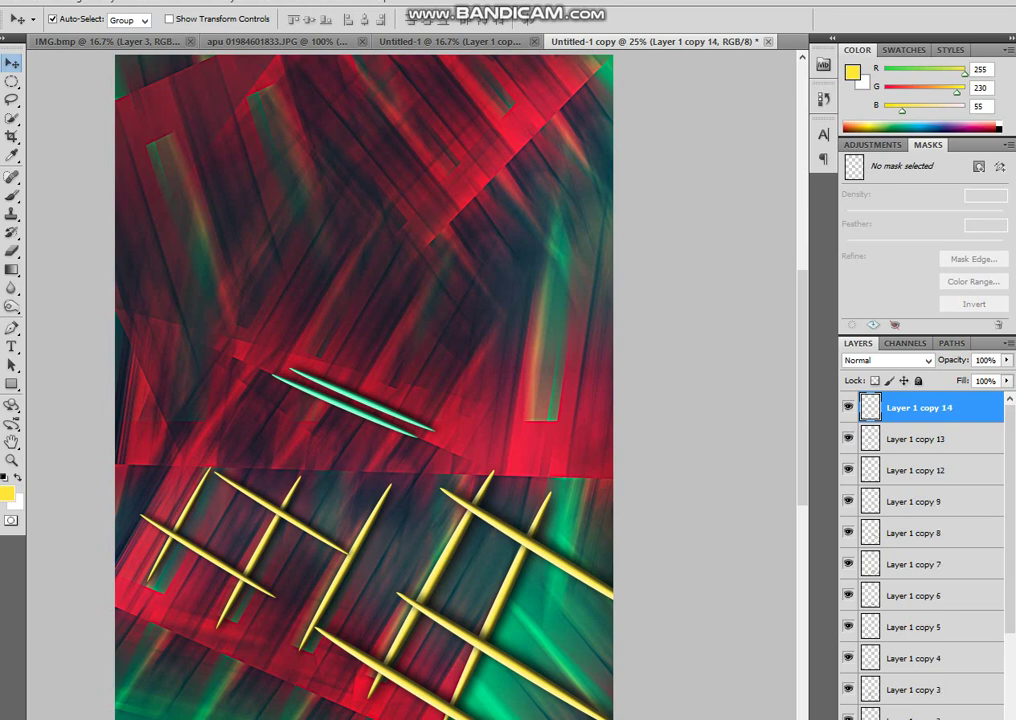
Add a third parallel stick, merge the three into one layer, and scale the trio down
key("alt+Up")
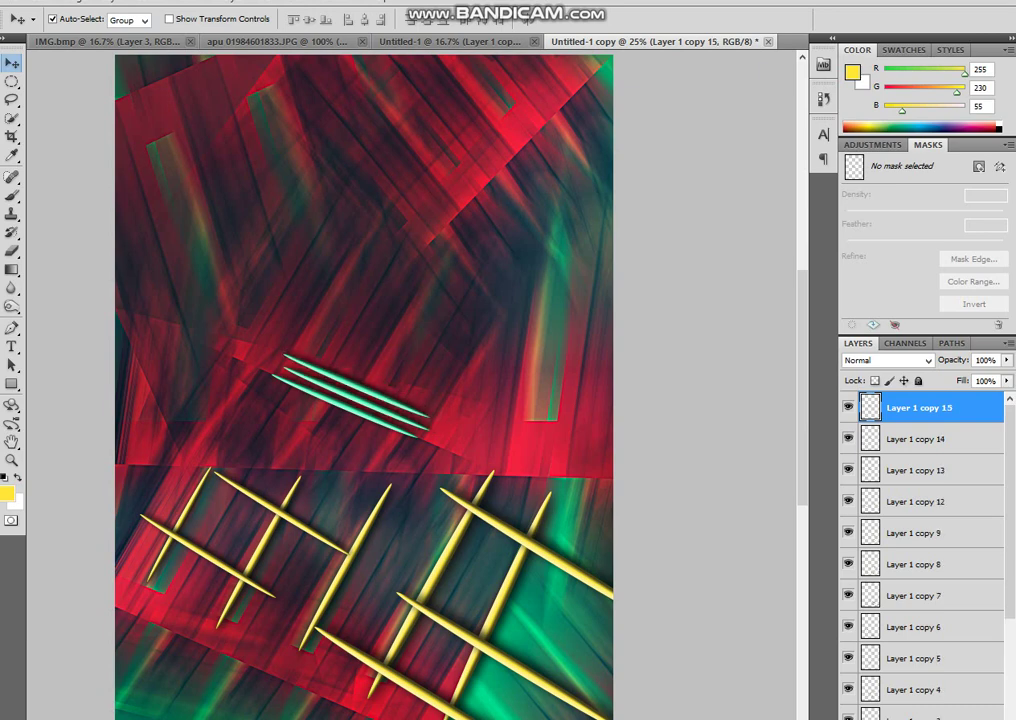
key("ctrl+e")
key("ctrl+e")
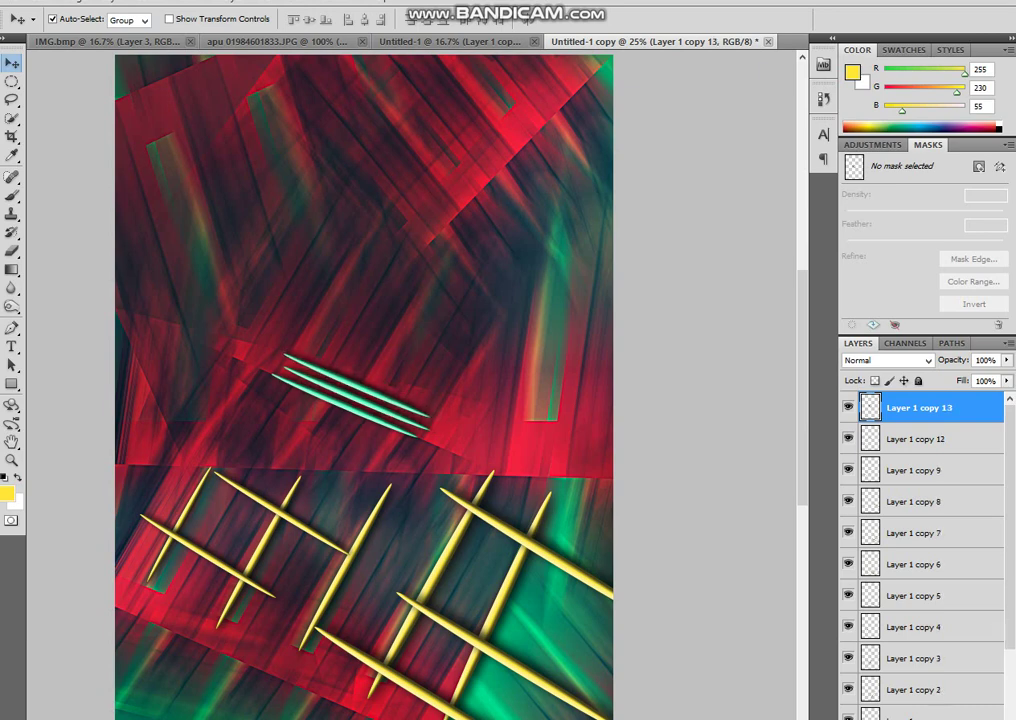
key("ctrl+t")
left_click_drag(438, 443, 412, 428)
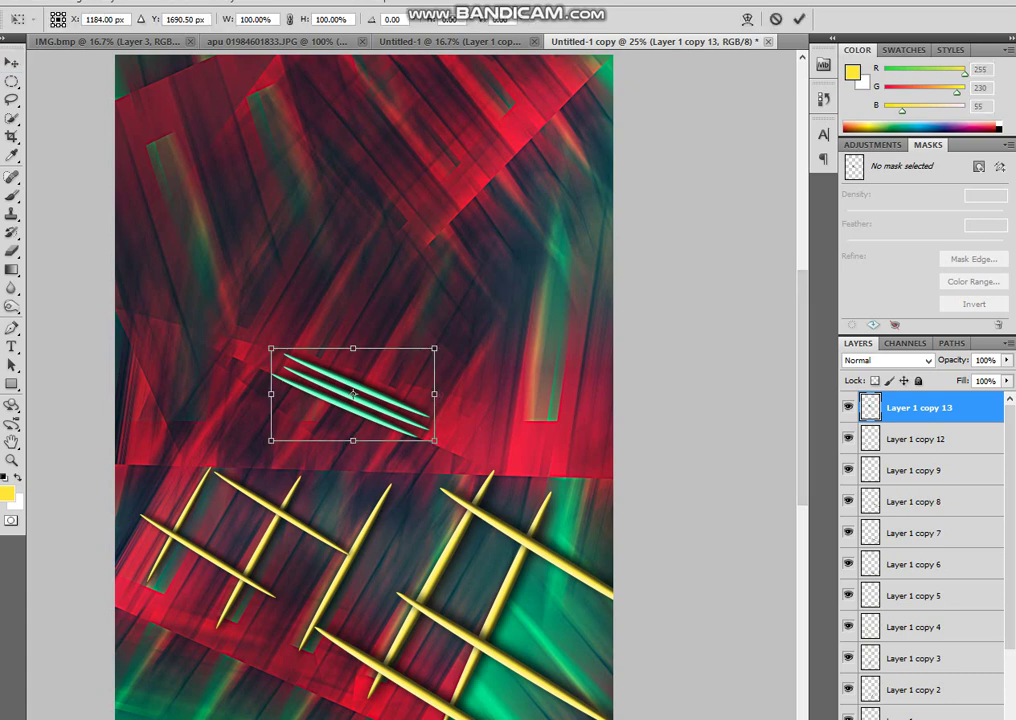
key("Return")
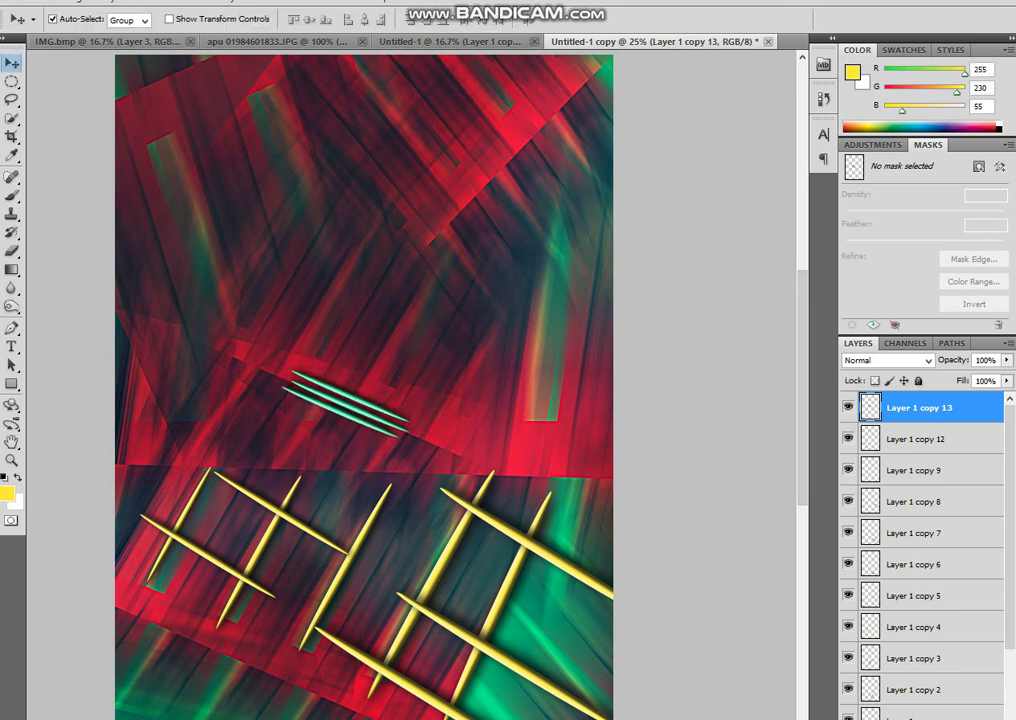
Copy the trio over the lower-right yellow sticks rotated about 8°, plus another high up
mouse_move(350, 395)
left_mouse_down()
mouse_move(375, 512)
mouse_move(525, 606)
left_mouse_up()
key("ctrl+t")
left_click_drag(612, 572, 598, 604)
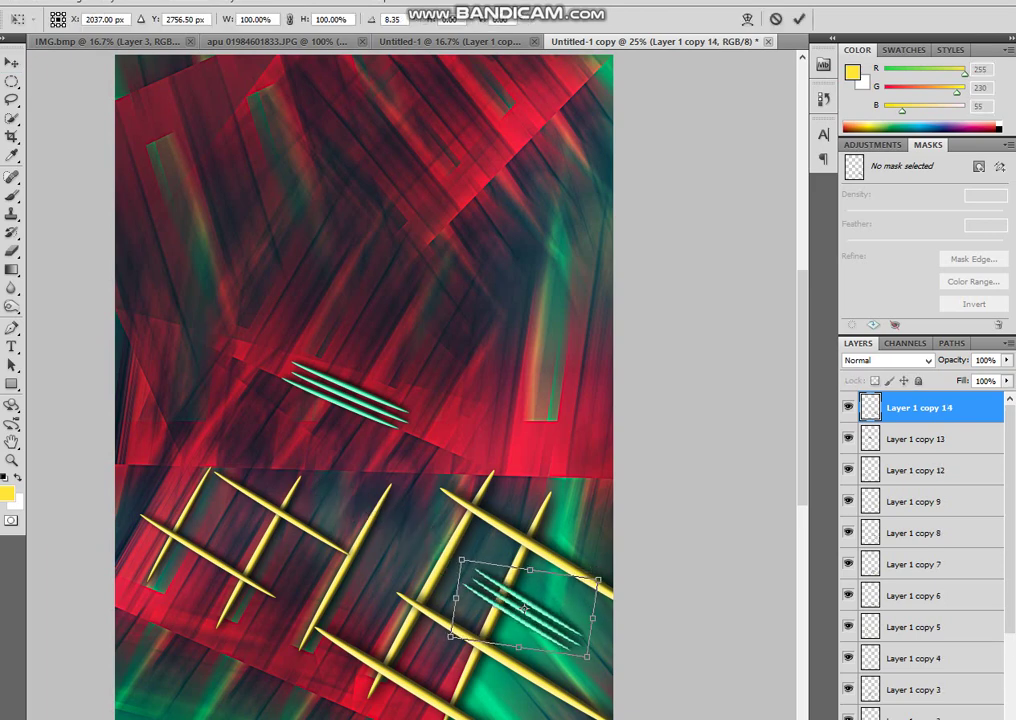
key("Return")
left_click_drag(350, 395, 392, 277)
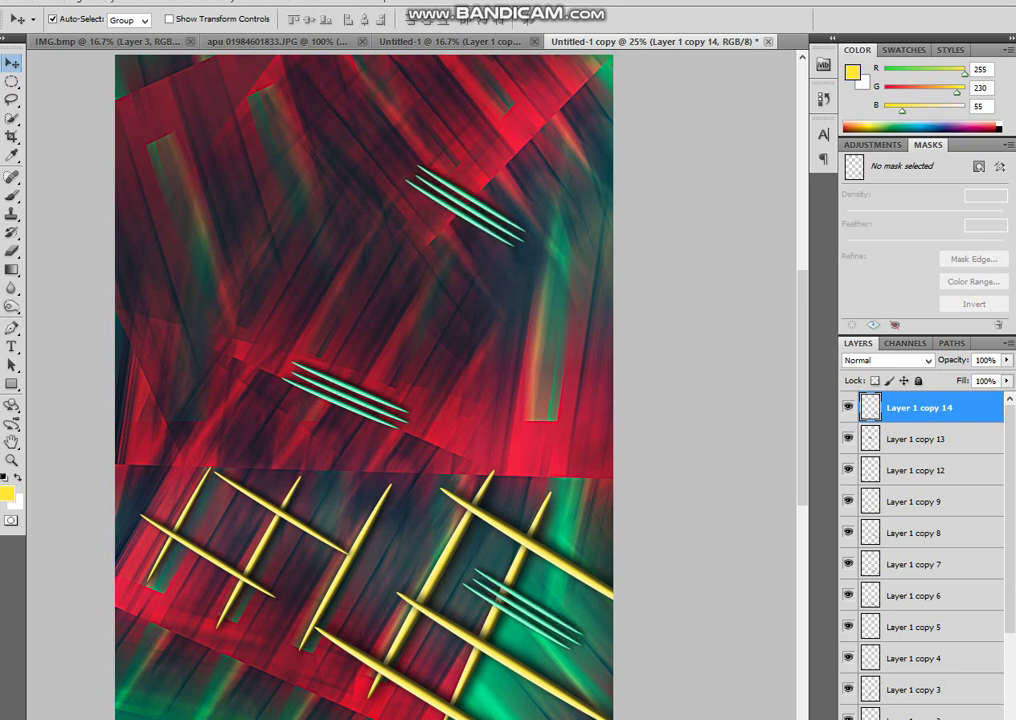
scroll(365, 400, "up", 3)
Lower the upper green trio slightly and rotate it a little
left_click_drag(398, 405, 393, 420)
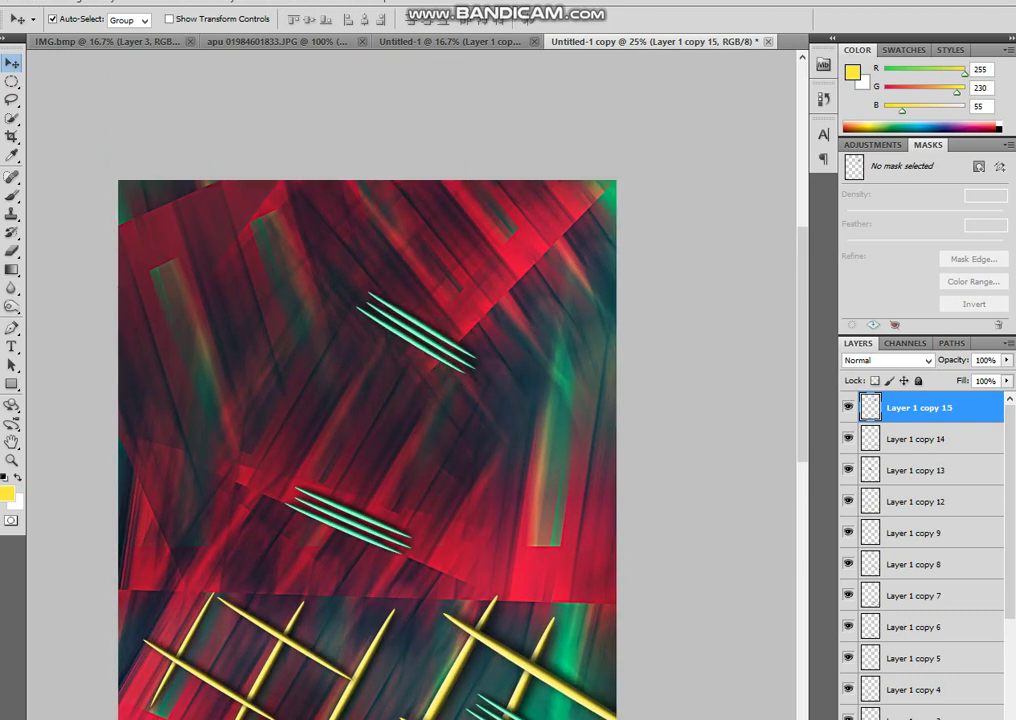
key("ctrl+t")
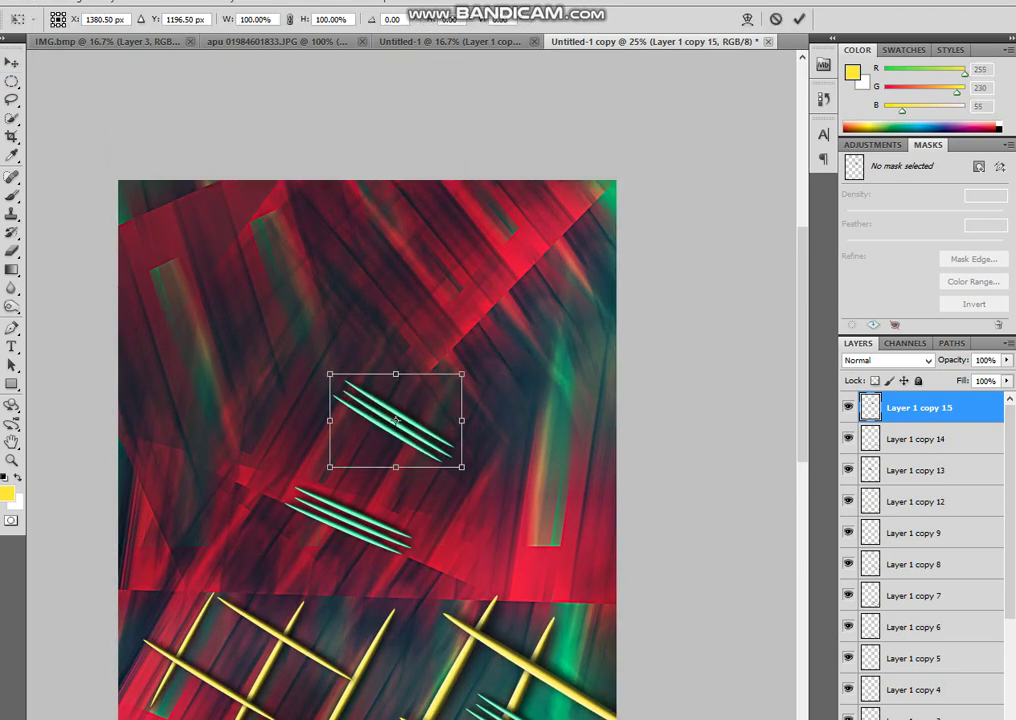
left_click_drag(475, 435, 480, 418)
key("Return")
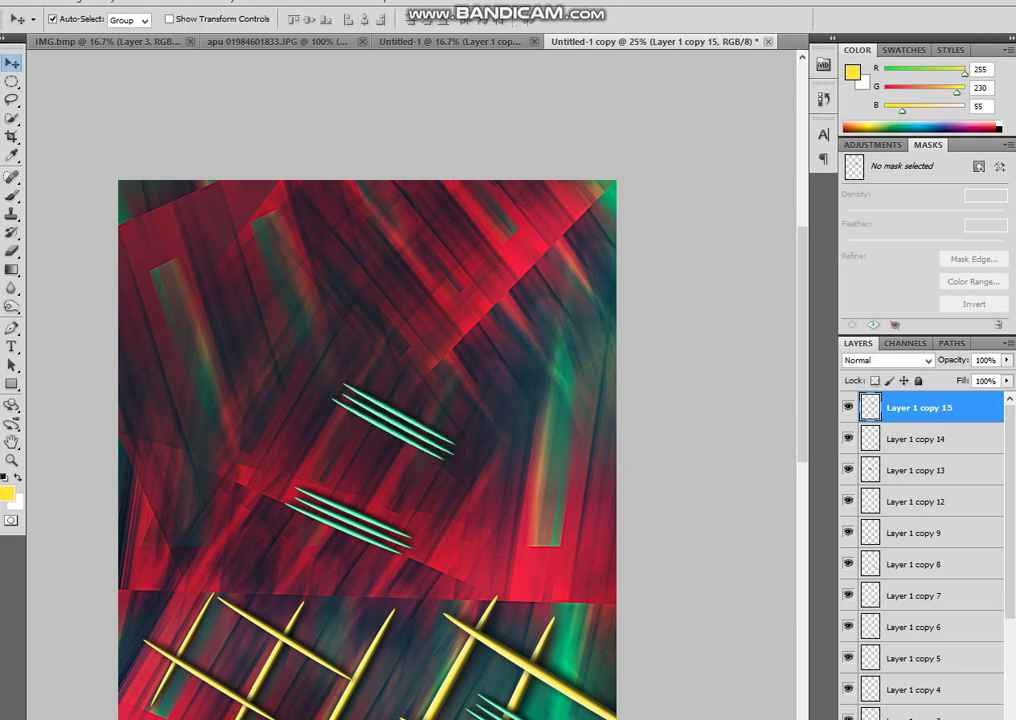
Add a nearly upright green trio up-right and lay crossing copies over the groups
mouse_move(393, 420)
left_mouse_down()
mouse_move(458, 295)
mouse_move(268, 334)
left_mouse_up()
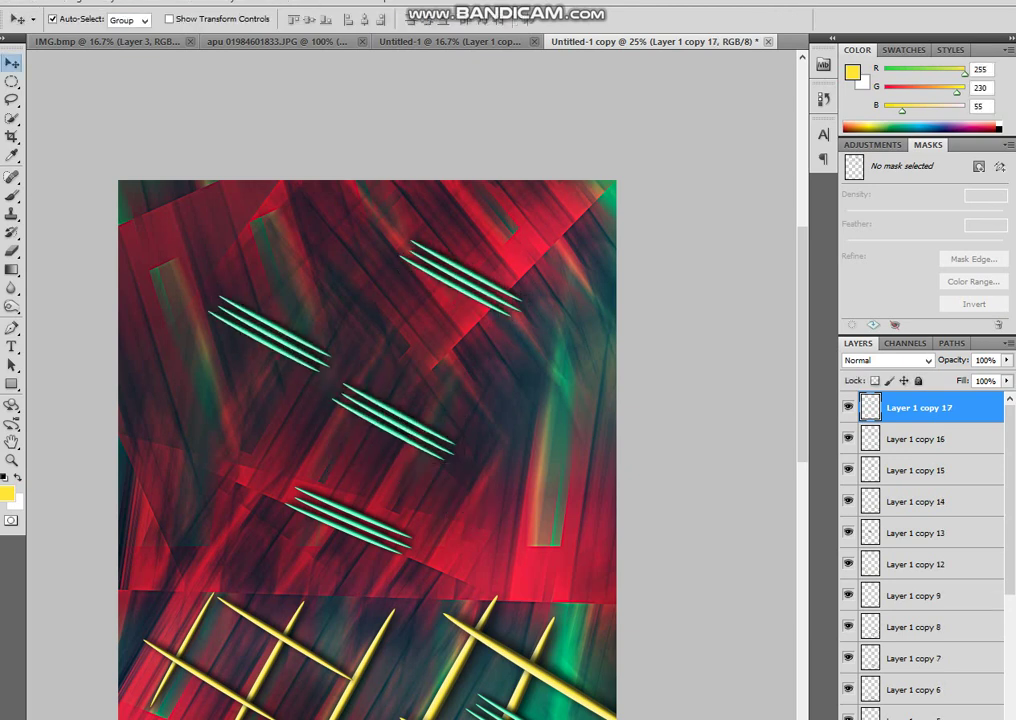
key("ctrl+t")
left_click_drag(330, 285, 318, 258)
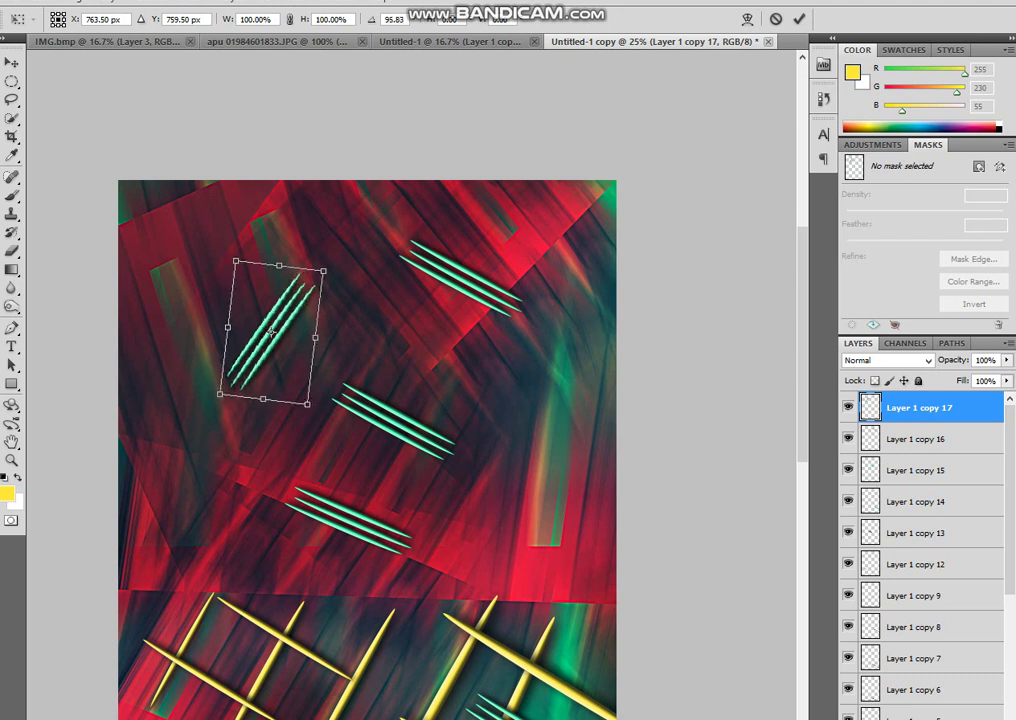
key("Return")
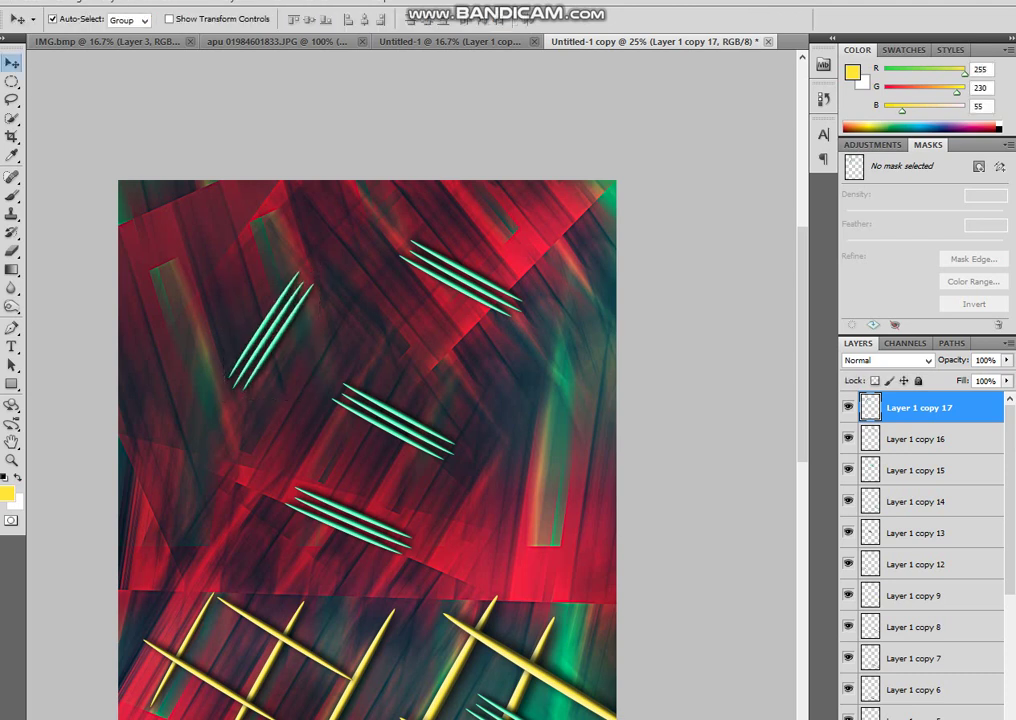
left_click_drag(270, 332, 510, 304, "alt")
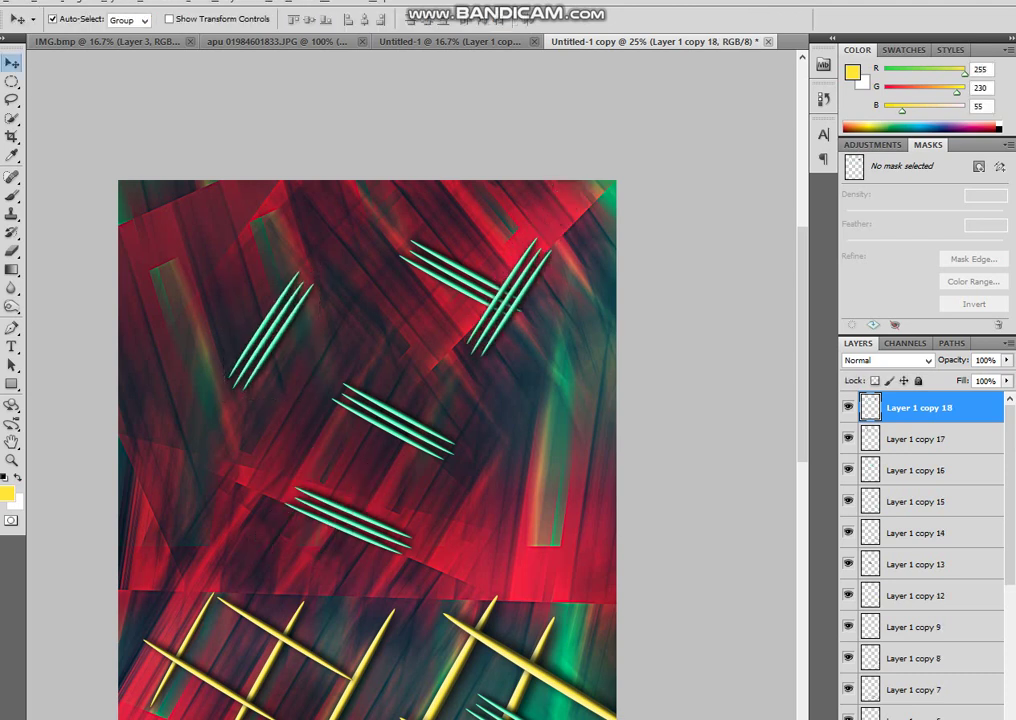
mouse_move(270, 330)
left_mouse_down()
mouse_move(345, 395)
mouse_move(395, 540)
left_mouse_up()
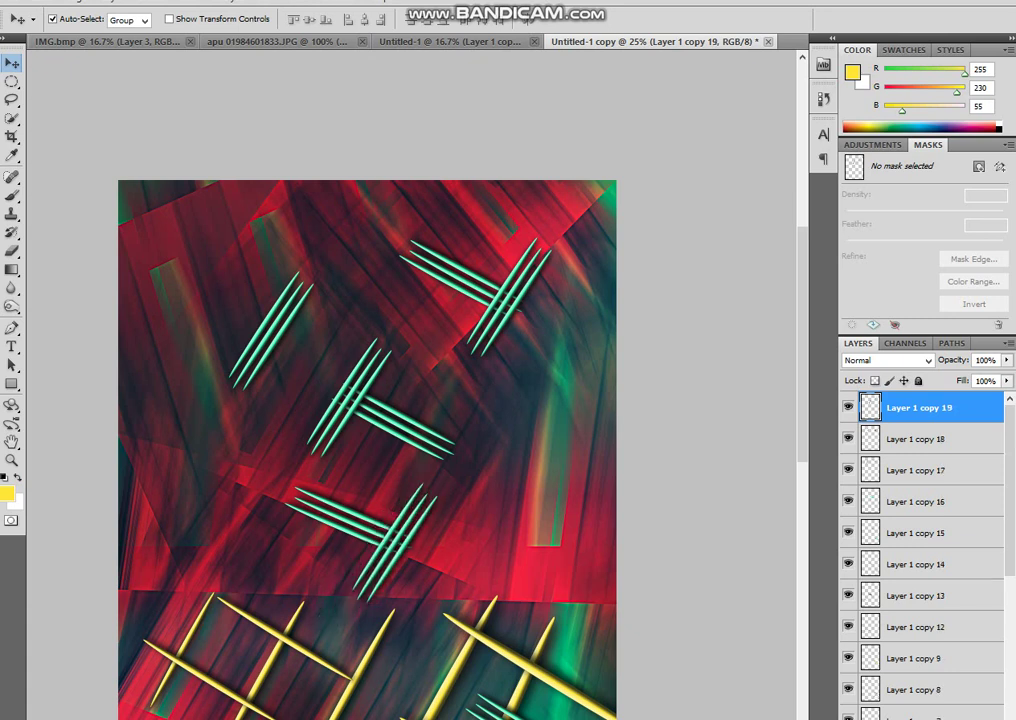
Duplicate the upper-left green group, rotated a quarter turn across the original
left_click_drag(270, 330, 250, 340, "alt")
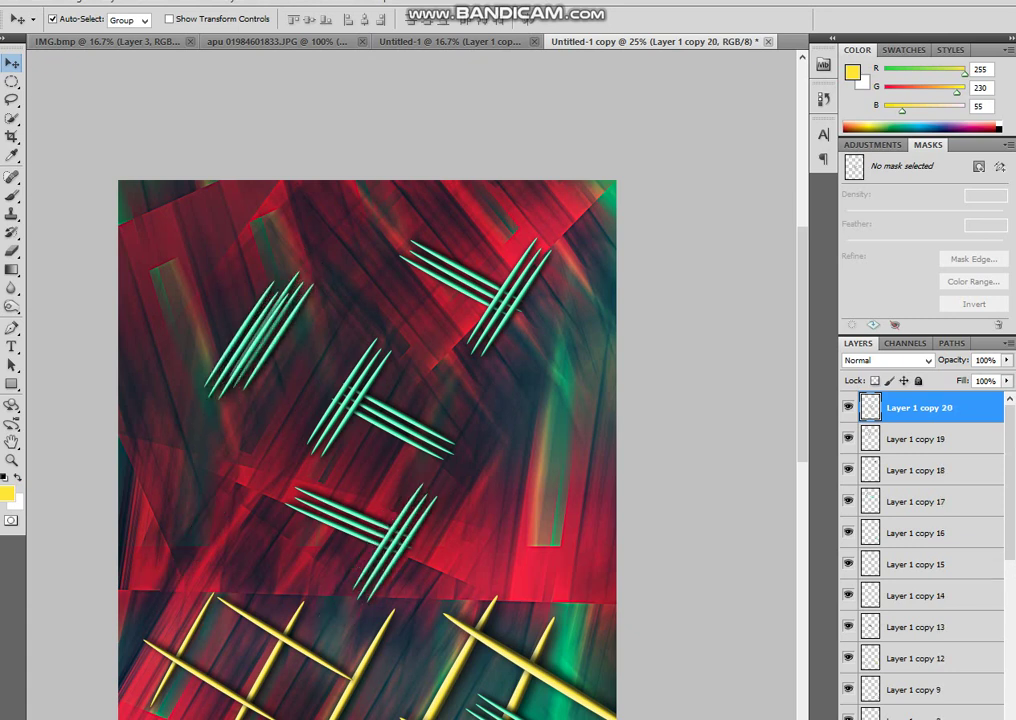
key("ctrl+j")
key("ctrl+t")
left_click_drag(322, 285, 192, 270)
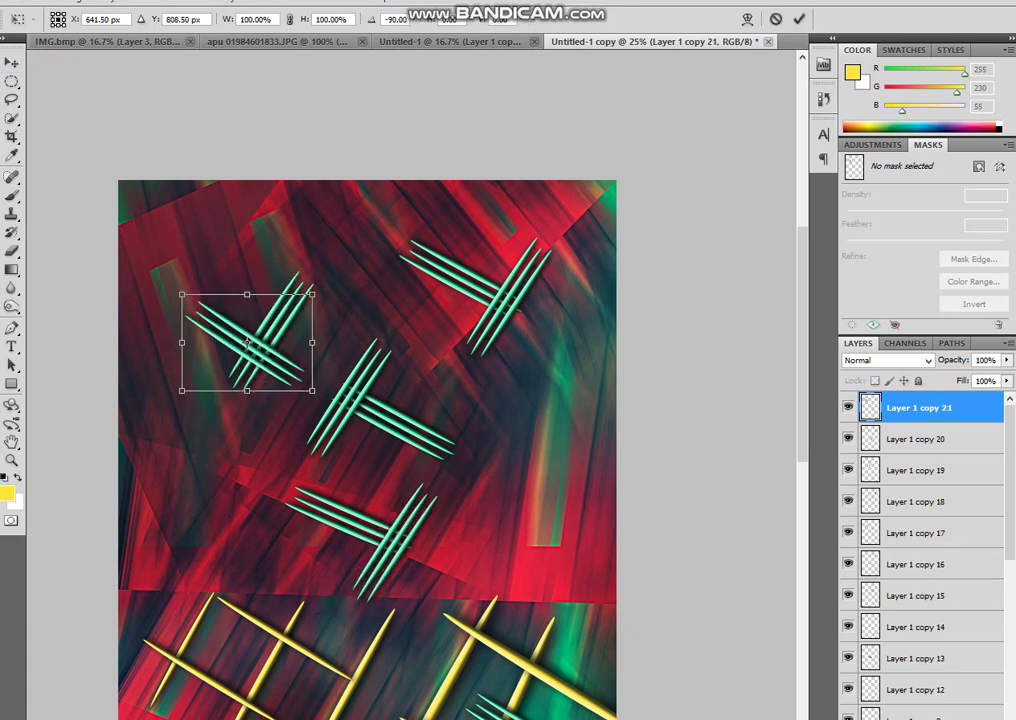
left_click_drag(247, 343, 230, 347)
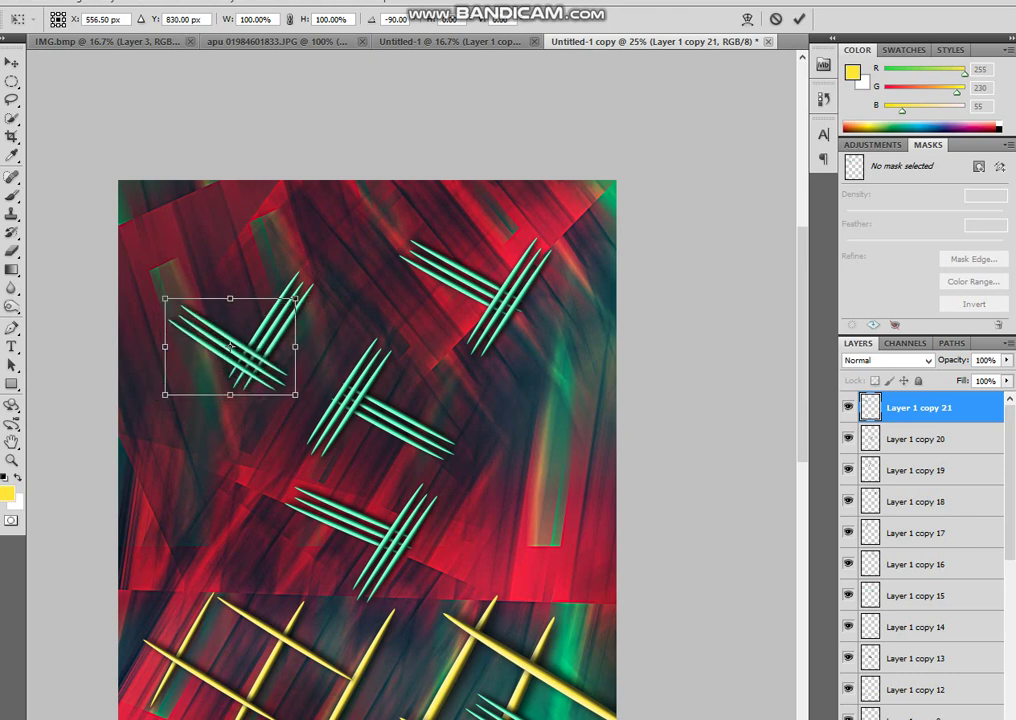
key("alt+space")
key("Escape")
key("Return")
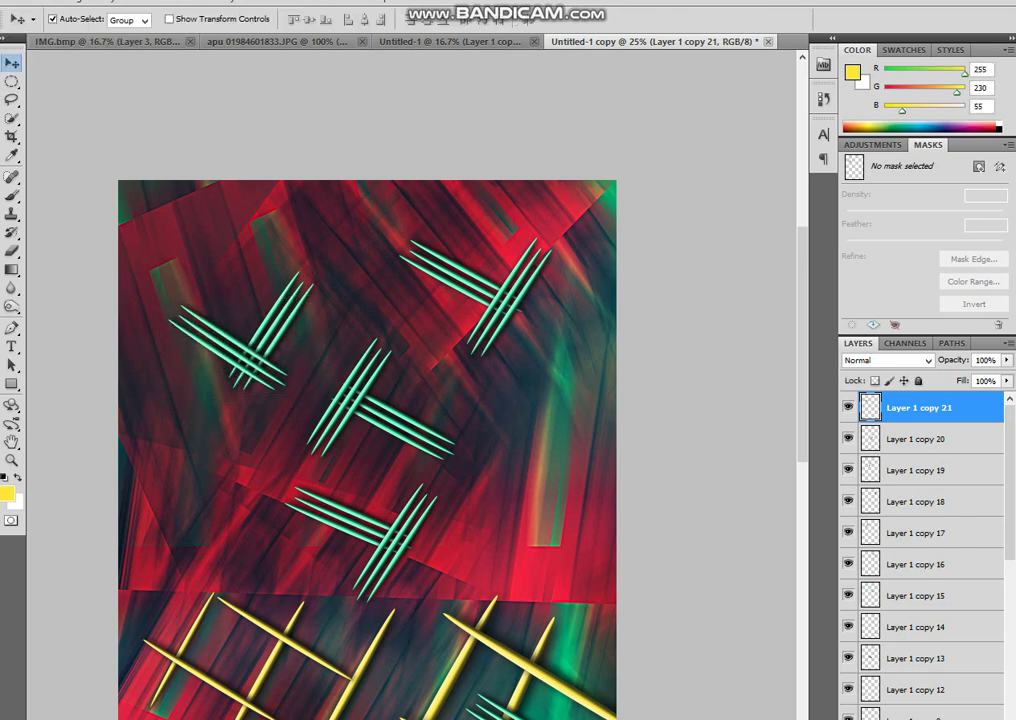
Place another green stick trio at the bottom-left of the canvas
scroll(370, 400, "down", 3)
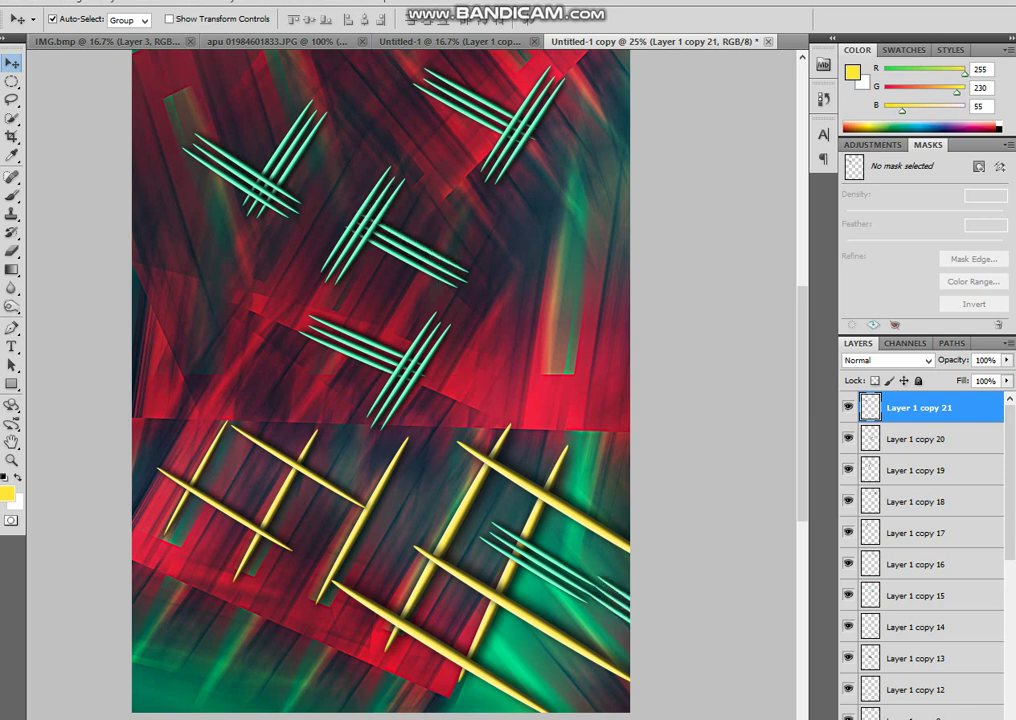
left_click_drag(460, 282, 327, 535)
left_click_drag(405, 672, 195, 654)
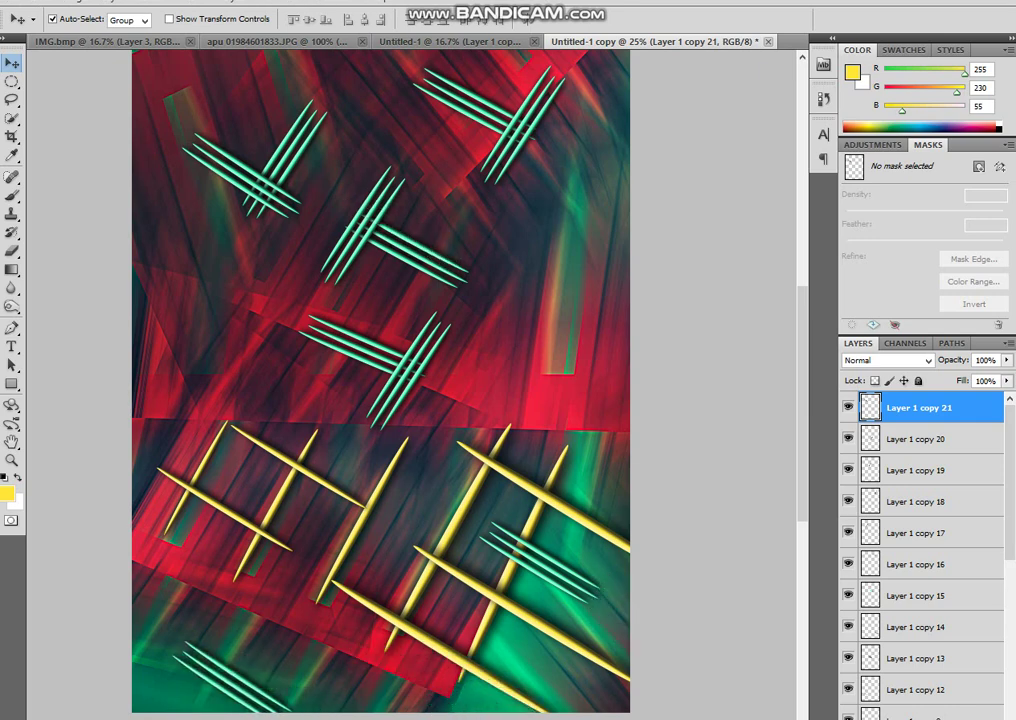
Shift the bottom-left trio's Hue to about -72 so it matches the yellow lattice sticks
key("i")
key("ctrl+u")
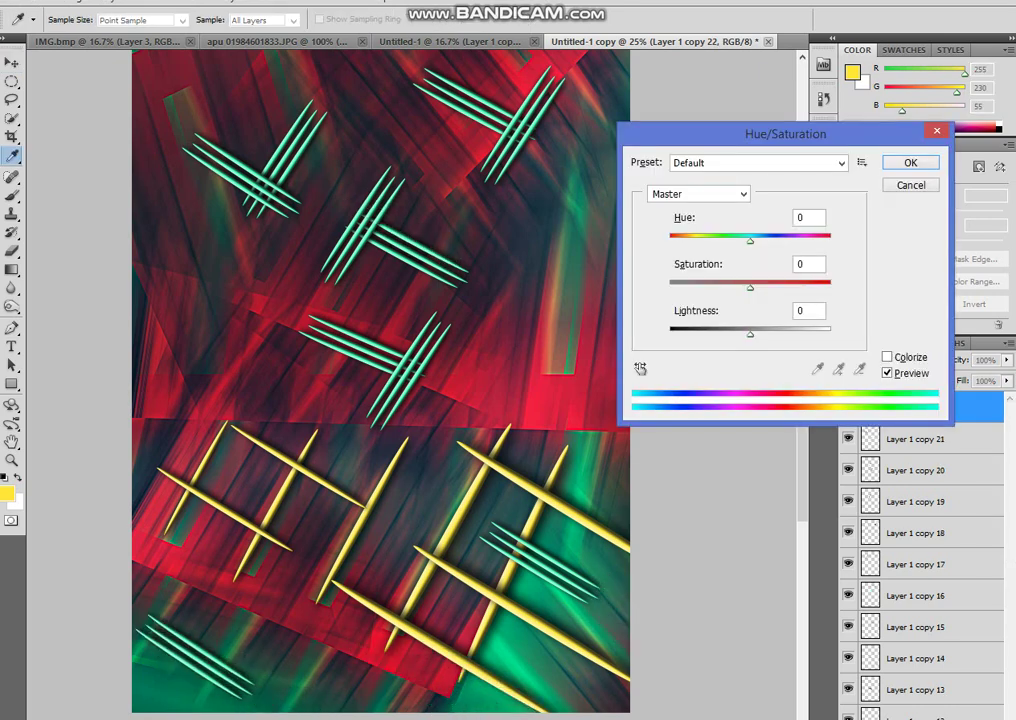
key("shift+Up")
key("shift+Up")
key("shift+Up")
key("shift+Up")
key("shift+Up")
key("shift+Up")
key("shift+Up")
key("shift+Up")
key("shift+Up")
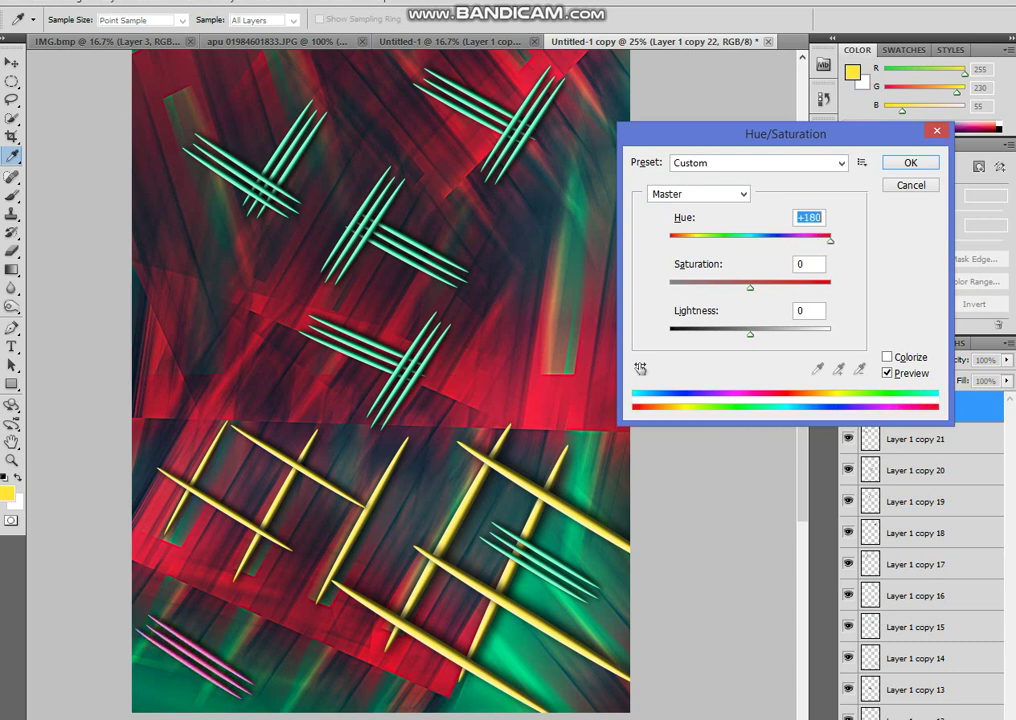
key("shift+Up")
key("shift+Up")
key("shift+Up")
key("shift+Down")
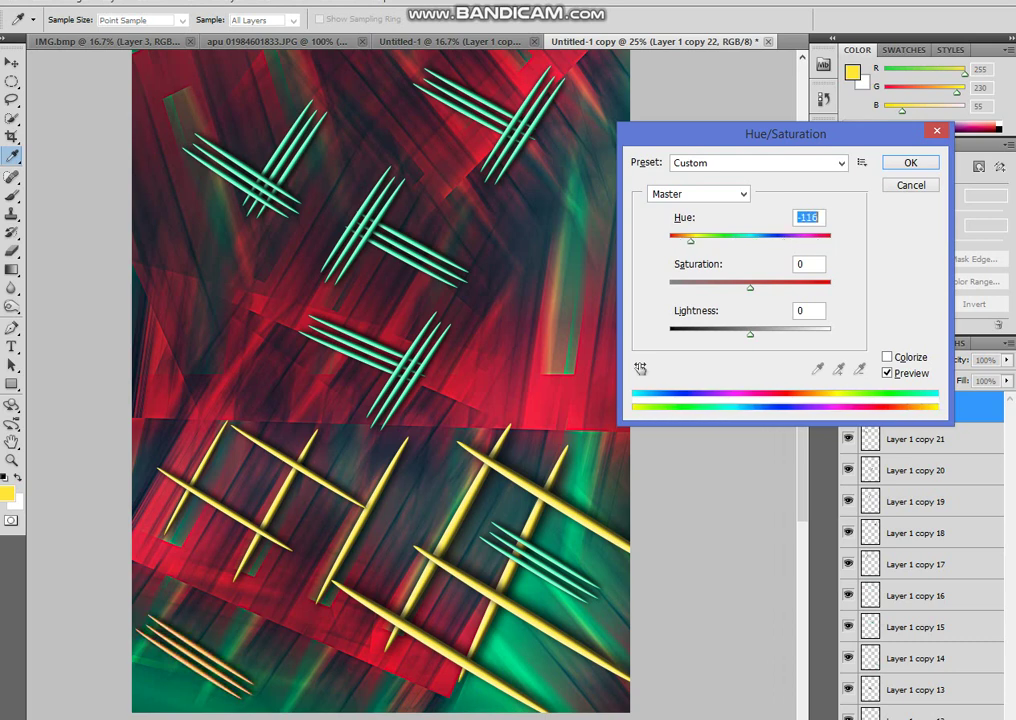
key("shift+Down")
key("shift+Down")
key("shift+Down")
key("shift+Up")
key("shift+Up")
key("shift+Up")
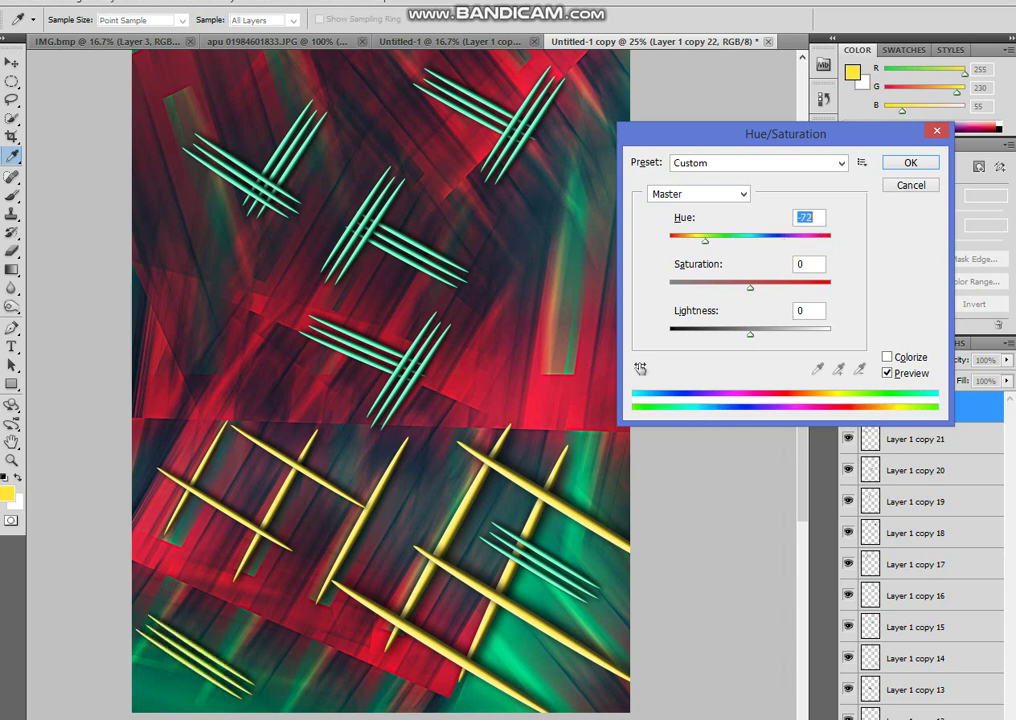
key("Return")
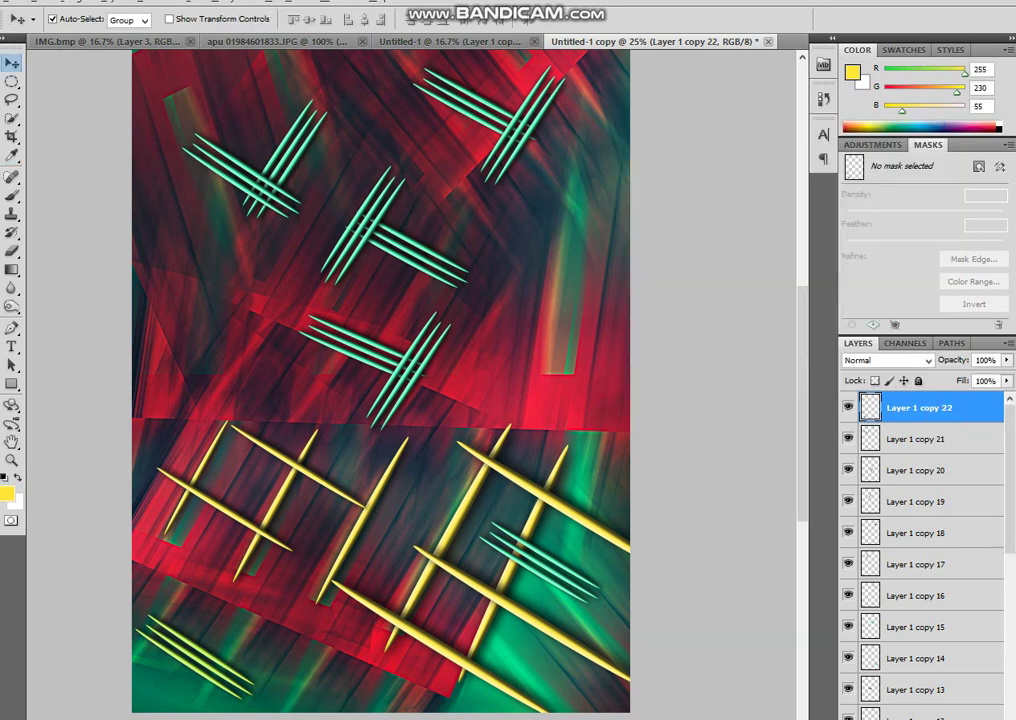
Duplicate and rotate the yellow-green sticks, placing copies in the yellow lattice and upper-right green group
key("ctrl+j")
key("ctrl+t")
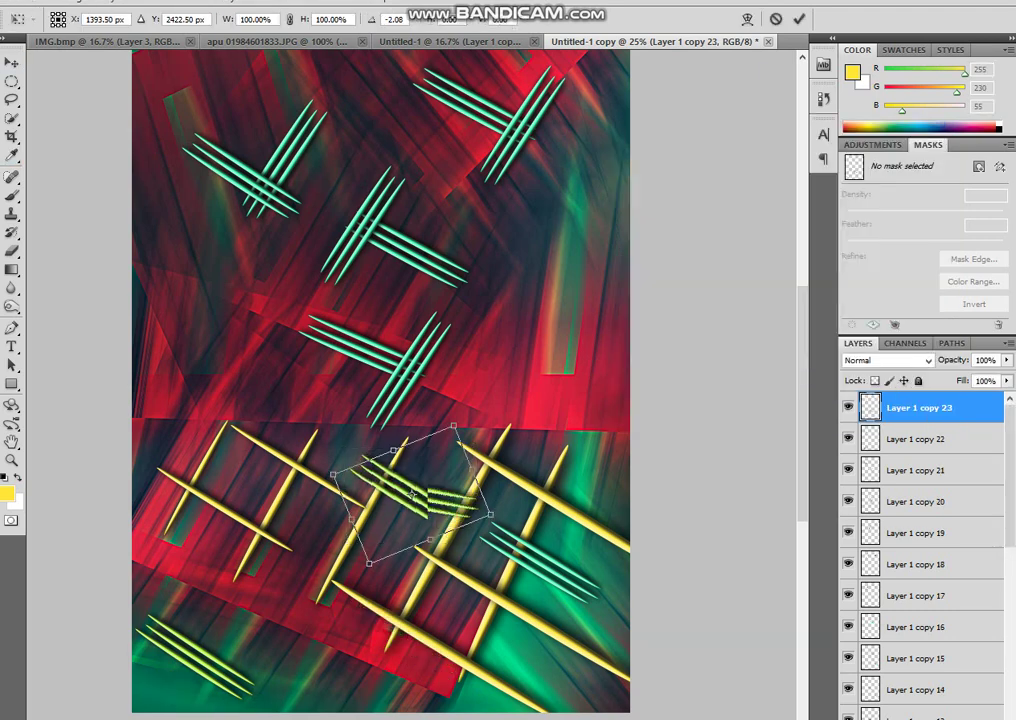
left_click_drag(475, 560, 411, 494)
left_click_drag(345, 422, 378, 453)
key("Return")
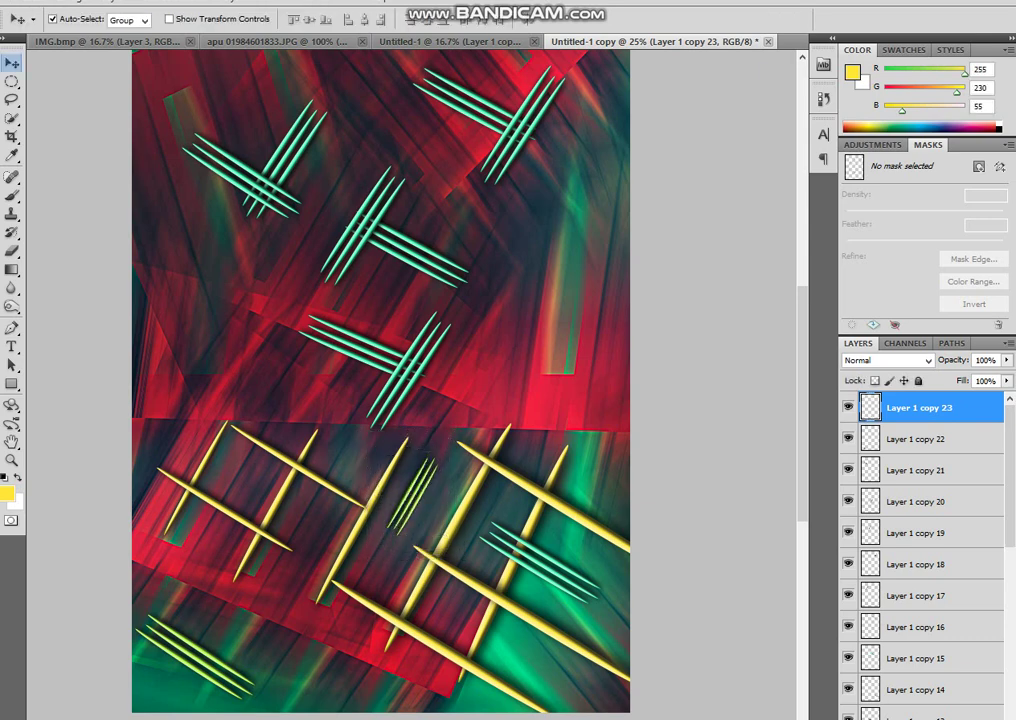
mouse_move(410, 495)
left_mouse_down()
mouse_move(325, 490)
mouse_move(570, 640)
left_mouse_up()
mouse_move(325, 490)
left_mouse_down()
mouse_move(228, 515)
mouse_move(440, 265)
left_mouse_up()
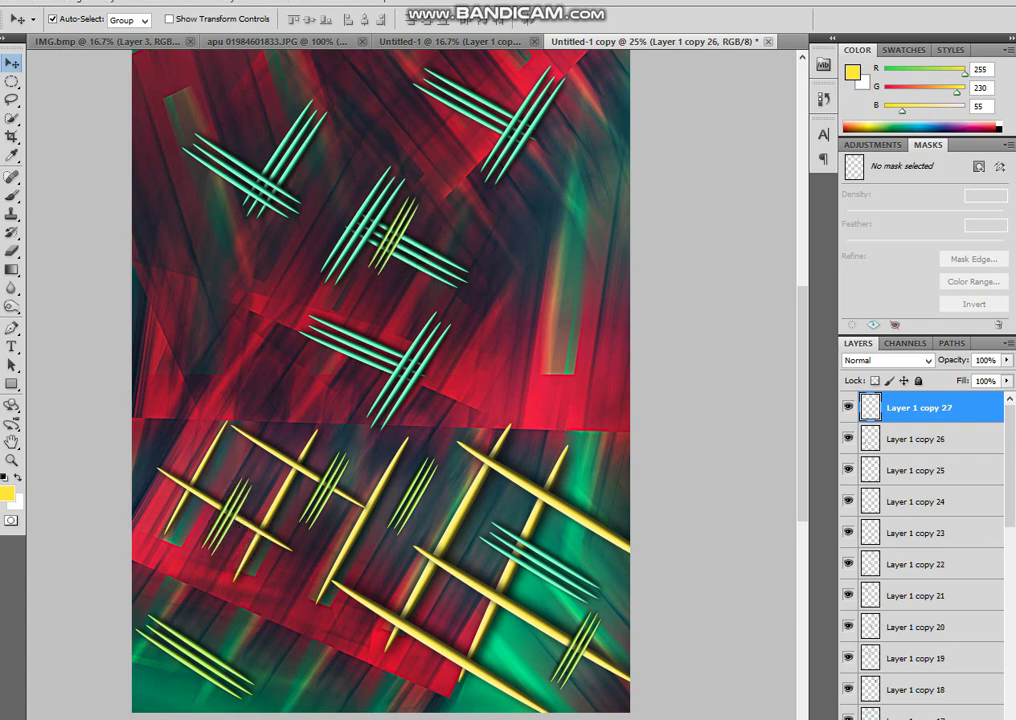
left_click_drag(395, 245, 478, 108)
Duplicate the yellow-green sticks again and place the copy on the upper green crosses
key("ctrl+j")
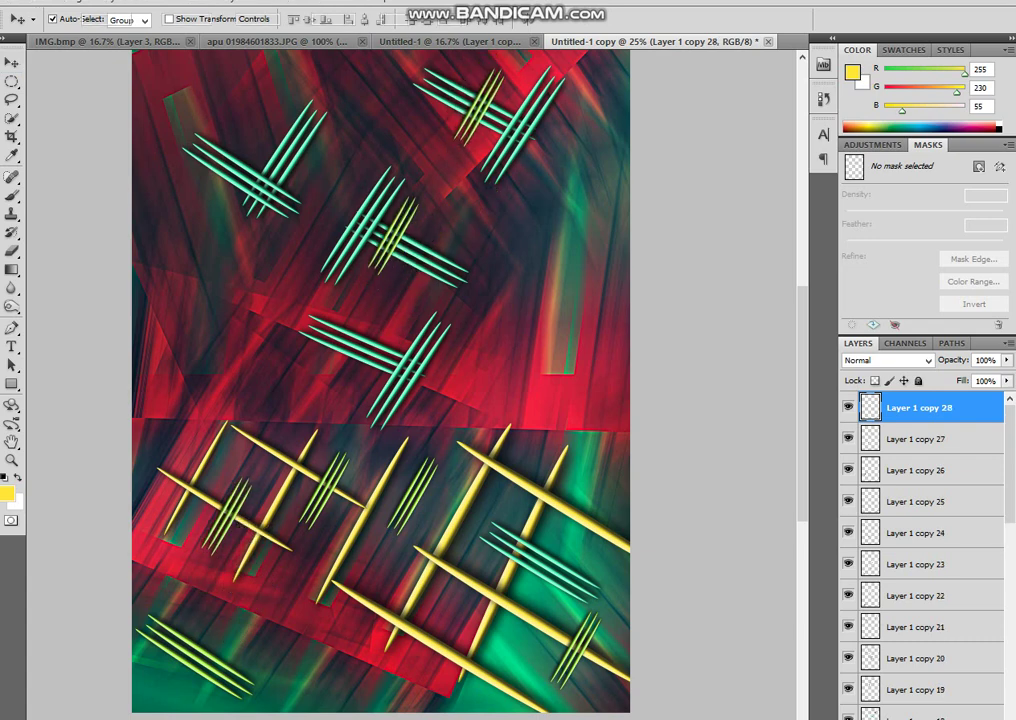
key("ctrl+t")
key("Return")
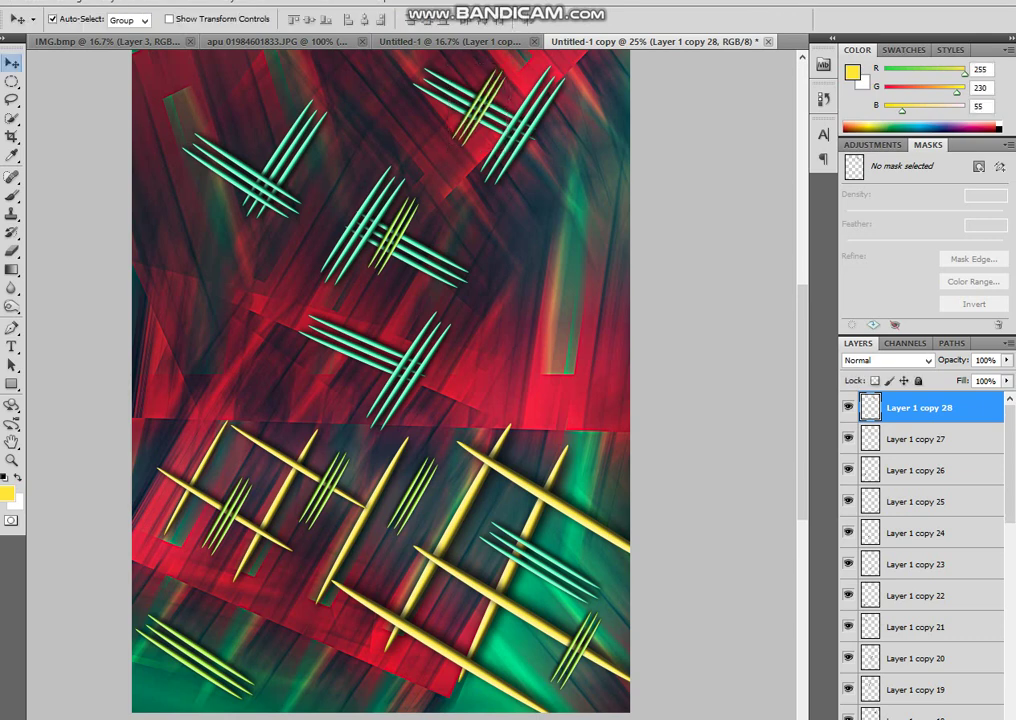
scroll(380, 380, "up", 2)
mouse_move(395, 300)
left_mouse_down()
mouse_move(393, 408)
mouse_move(268, 228)
mouse_move(240, 232)
mouse_move(335, 232)
left_mouse_up()
Turn another yellow-green copy horizontal and move it onto the upper-left group and central green cross
key("ctrl+j")
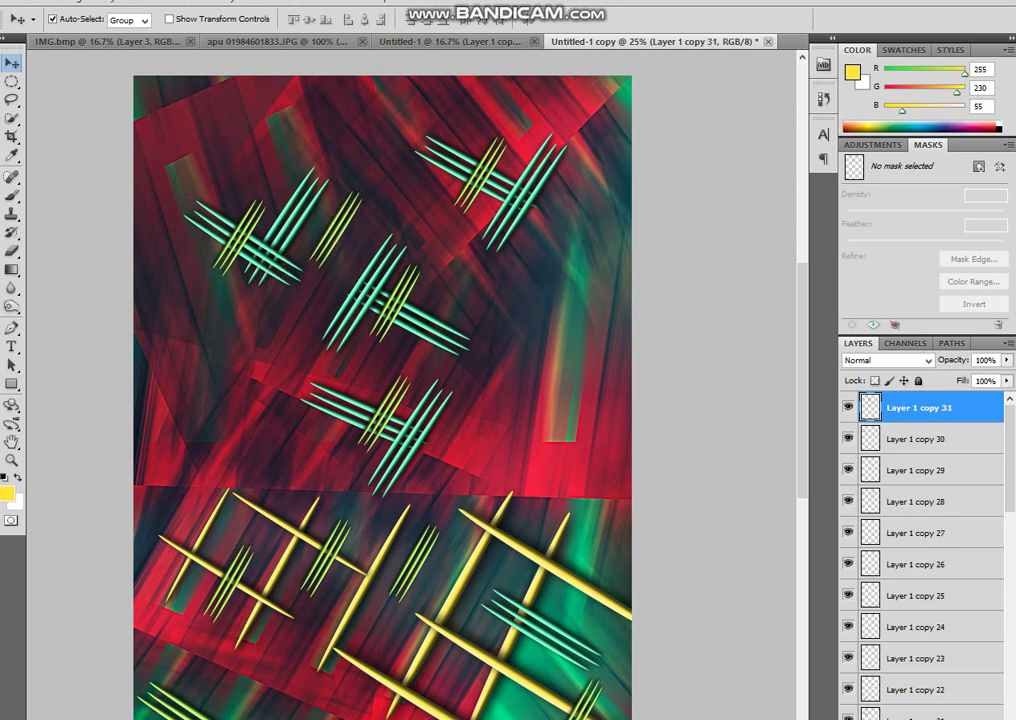
key("ctrl+t")
left_click_drag(372, 276, 382, 193)
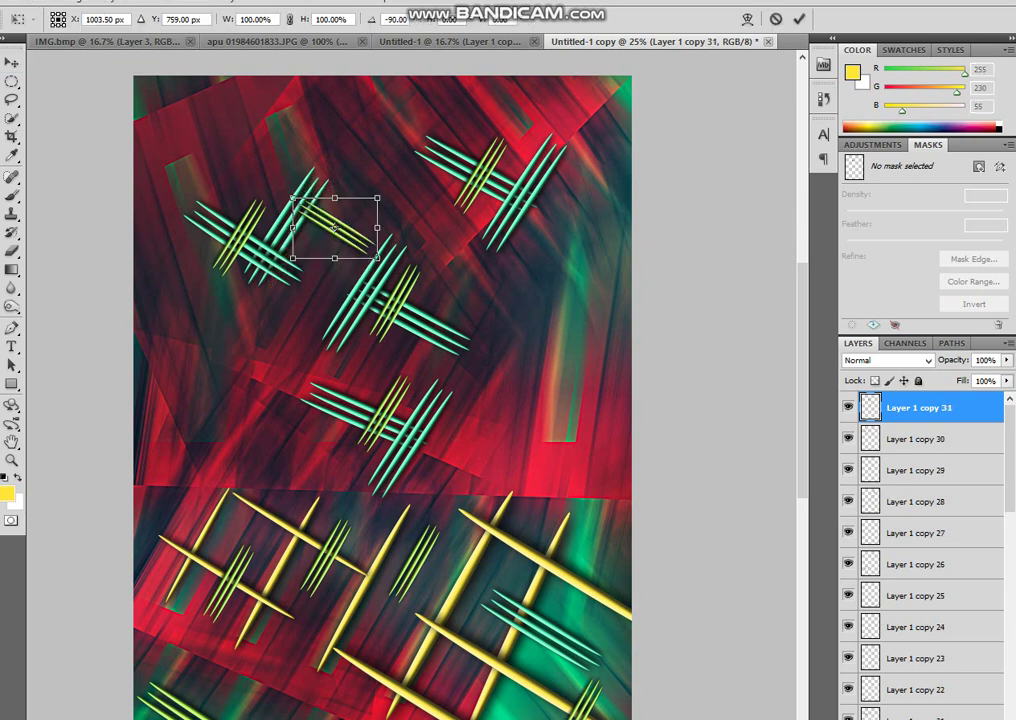
left_click(799, 18)
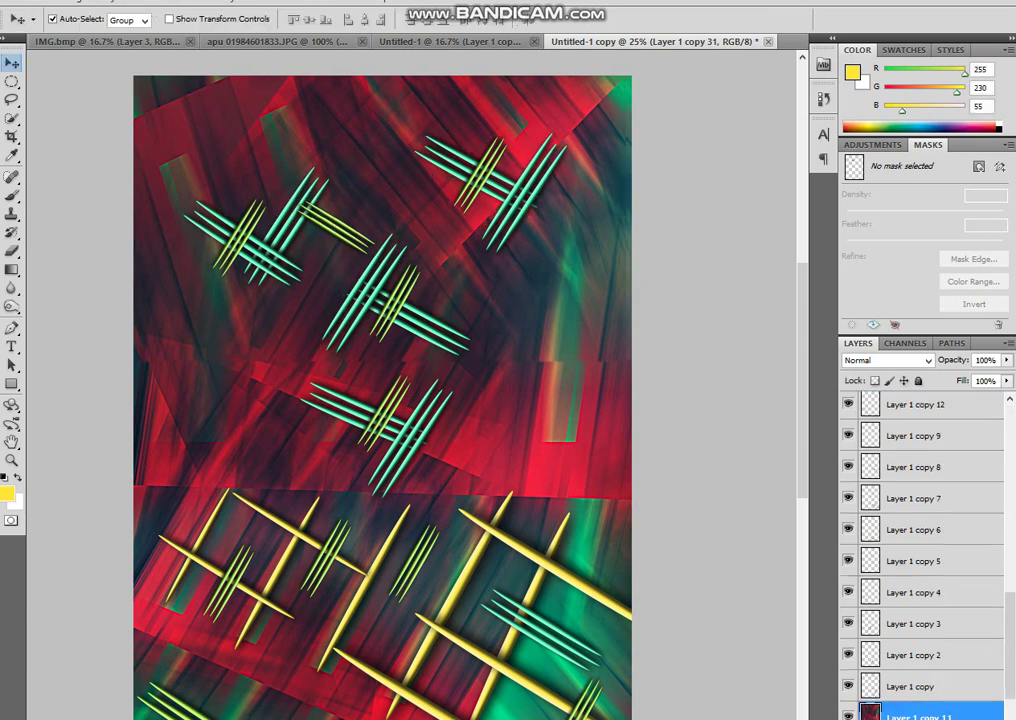
left_click_drag(600, 300, 535, 300)
key("ctrl+z")
left_click_drag(335, 228, 260, 226)
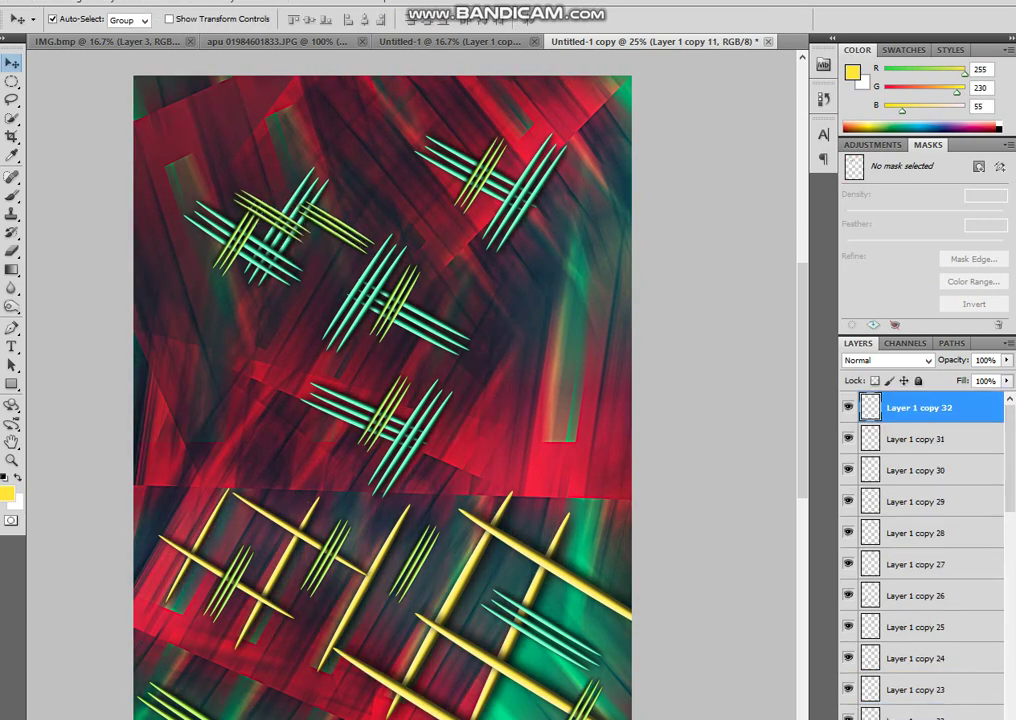
mouse_move(340, 230)
left_mouse_down()
mouse_move(425, 300)
mouse_move(495, 140)
left_mouse_up()
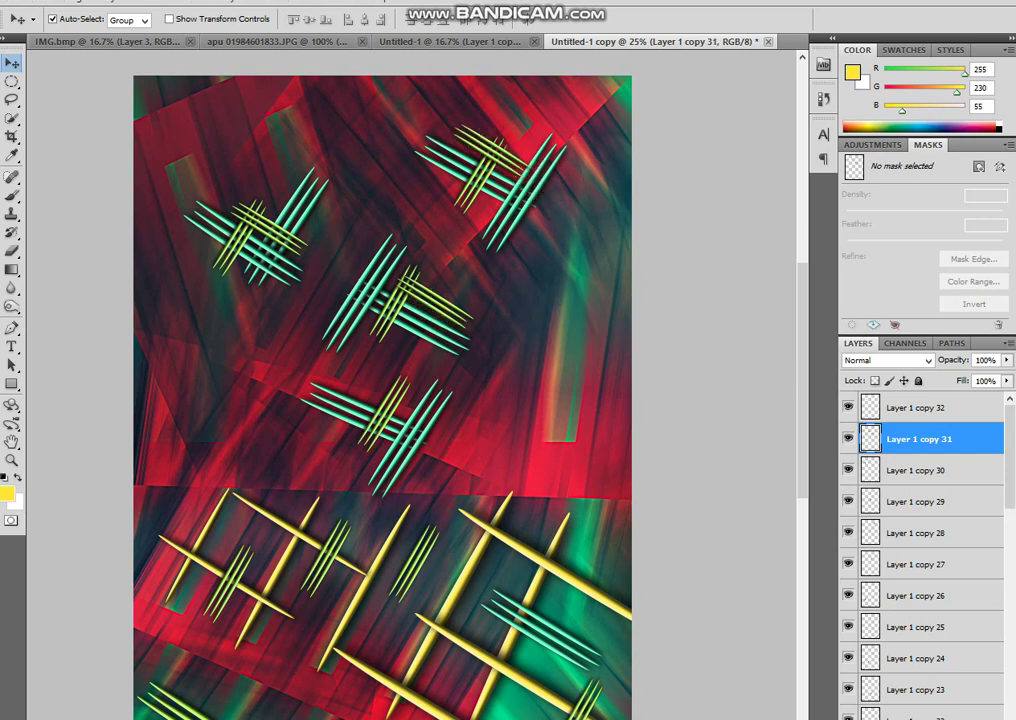
Move the latest copy onto the lower green cross, tilt it to match, and zoom out
left_click_drag(384, 415, 373, 405)
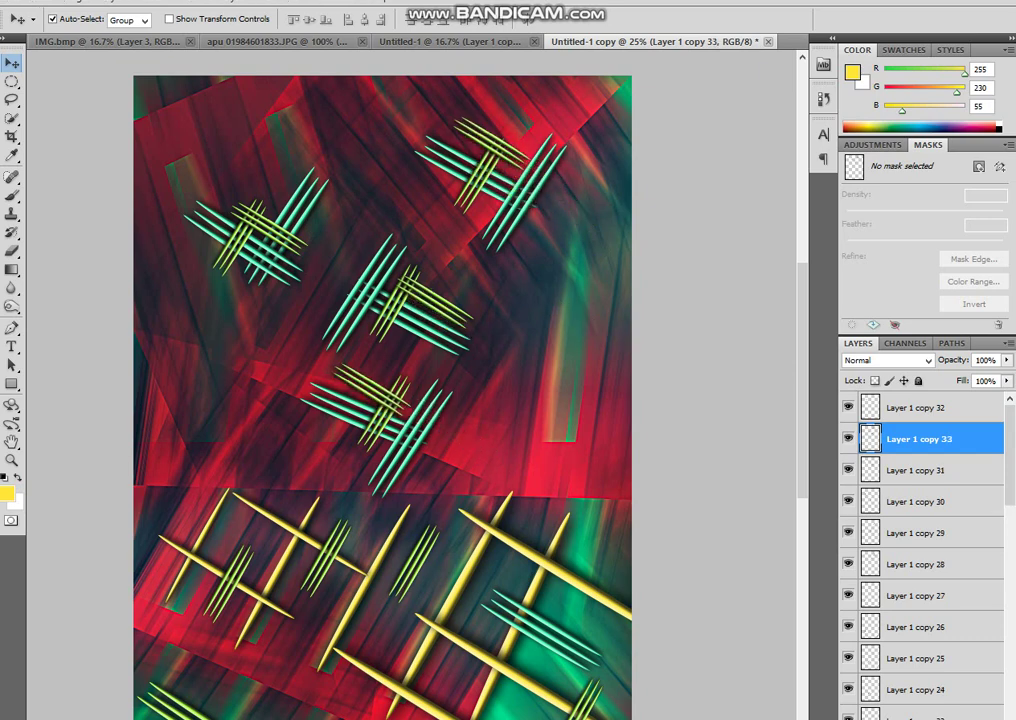
key("ctrl+t")
left_click_drag(305, 300, 268, 322)
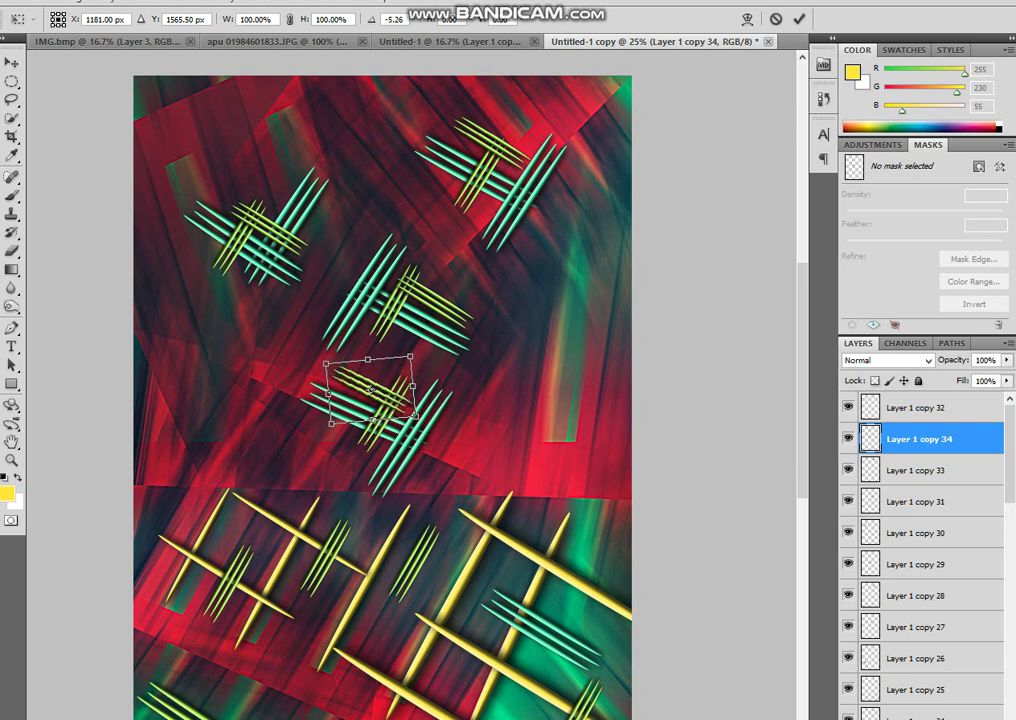
key("Return")
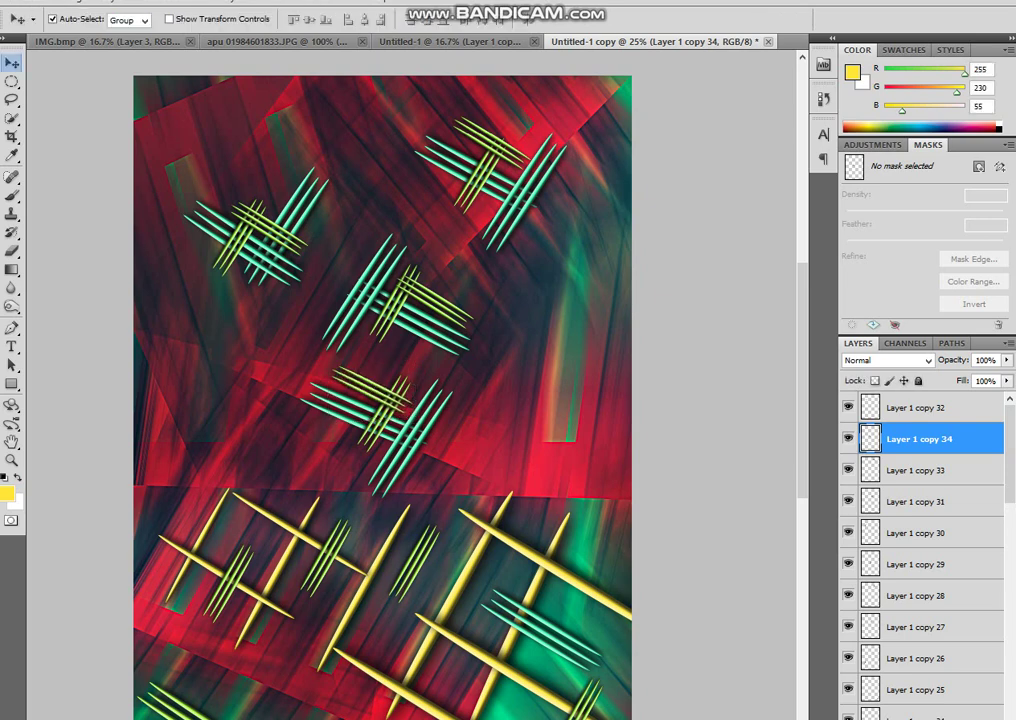
key("z")
key("ctrl+minus")
key("ctrl+minus")
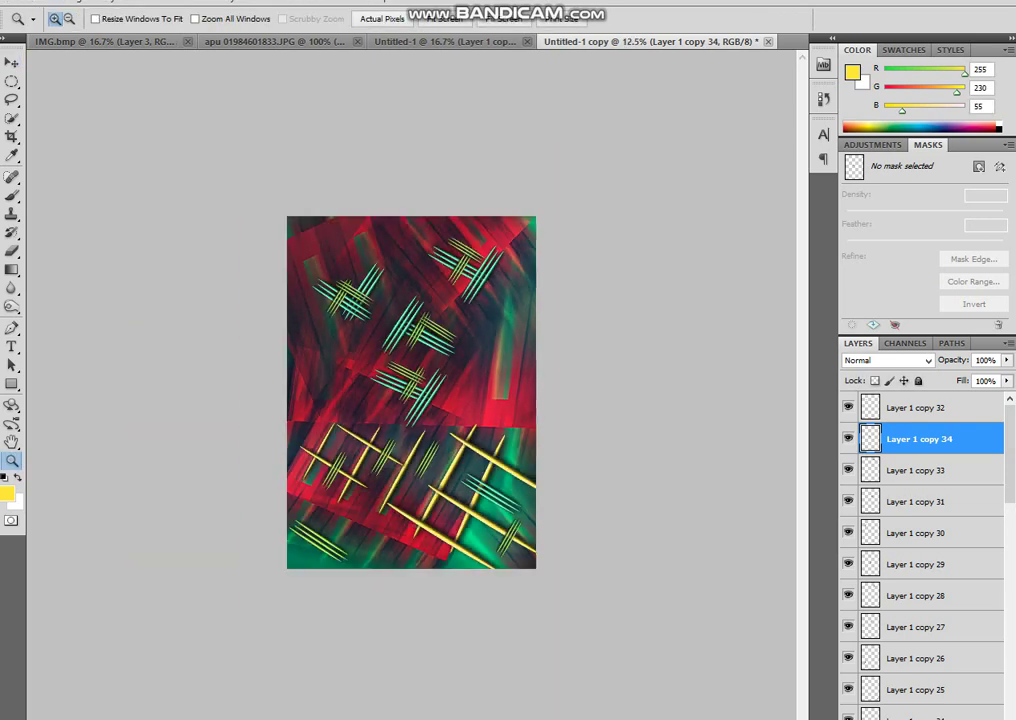
Duplicate the image into a new document, merge visible layers, and copy the merged layer
key("ctrl+plus")
left_click(70, 2)
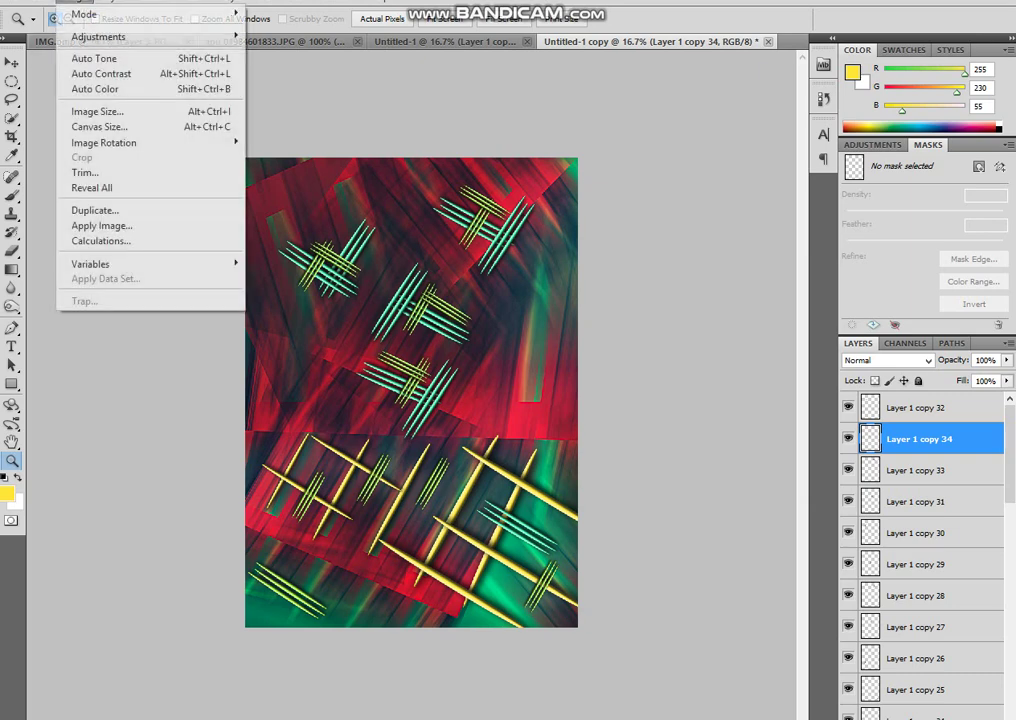
left_click(95, 210)
key("Escape")
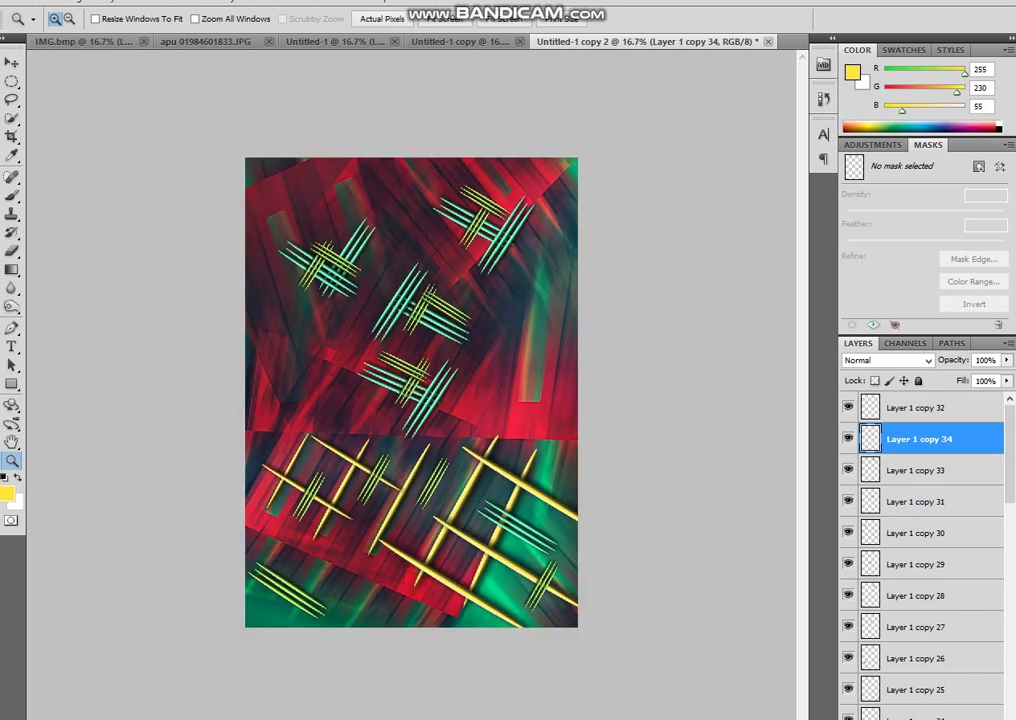
key("ctrl+shift+e")
key("ctrl+j")
key("ctrl+j")
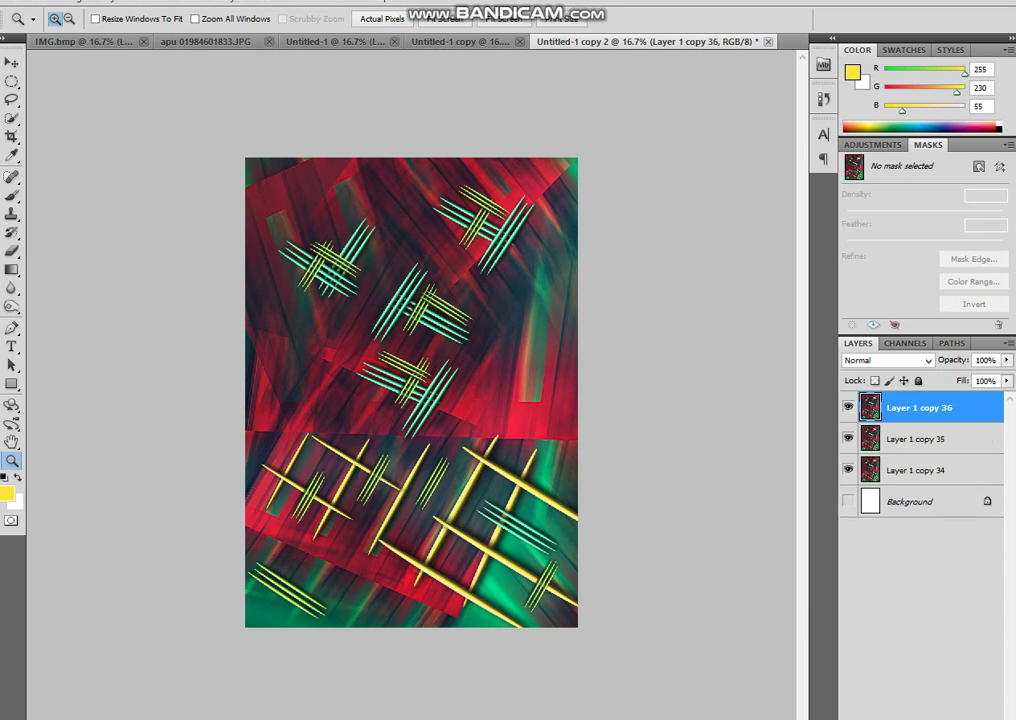
Darken the top copy slightly with a Curves adjustment by lowering the midtones
key("ctrl+m")
mouse_move(751, 347)
left_mouse_down()
mouse_move(751, 302)
mouse_move(781, 328)
mouse_move(782, 311)
mouse_move(782, 322)
left_mouse_up()
left_click(733, 363)
left_click_drag(733, 363, 731, 370)
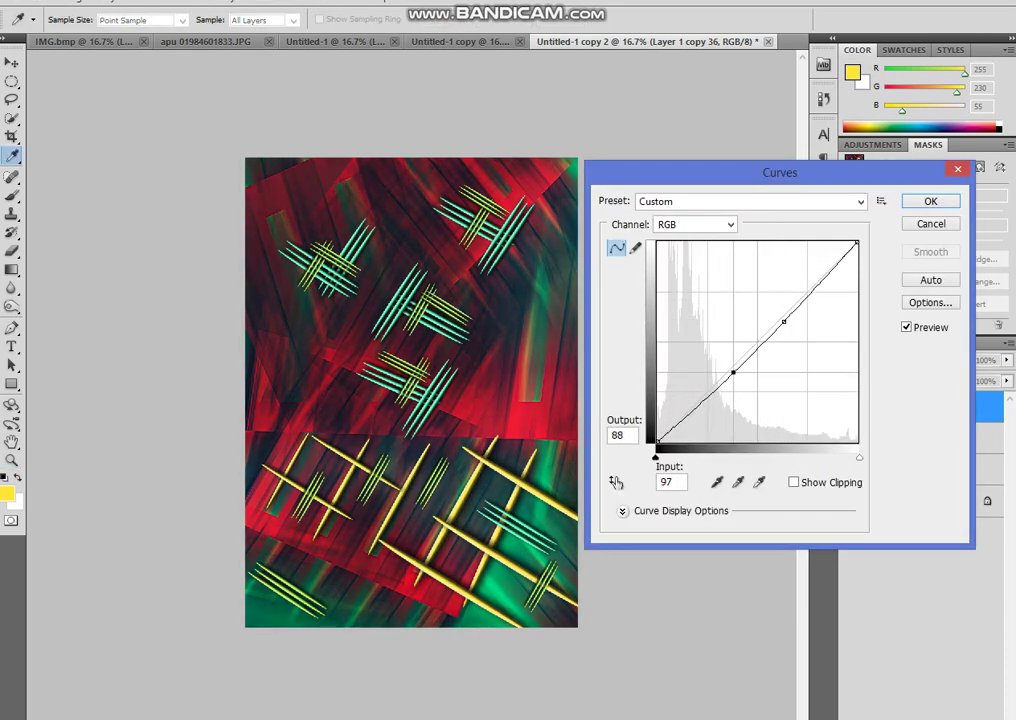
key("Return")
Add a Color Overlay layer style to the top copy and trial Multiply and Overlay blend modes
key("z")
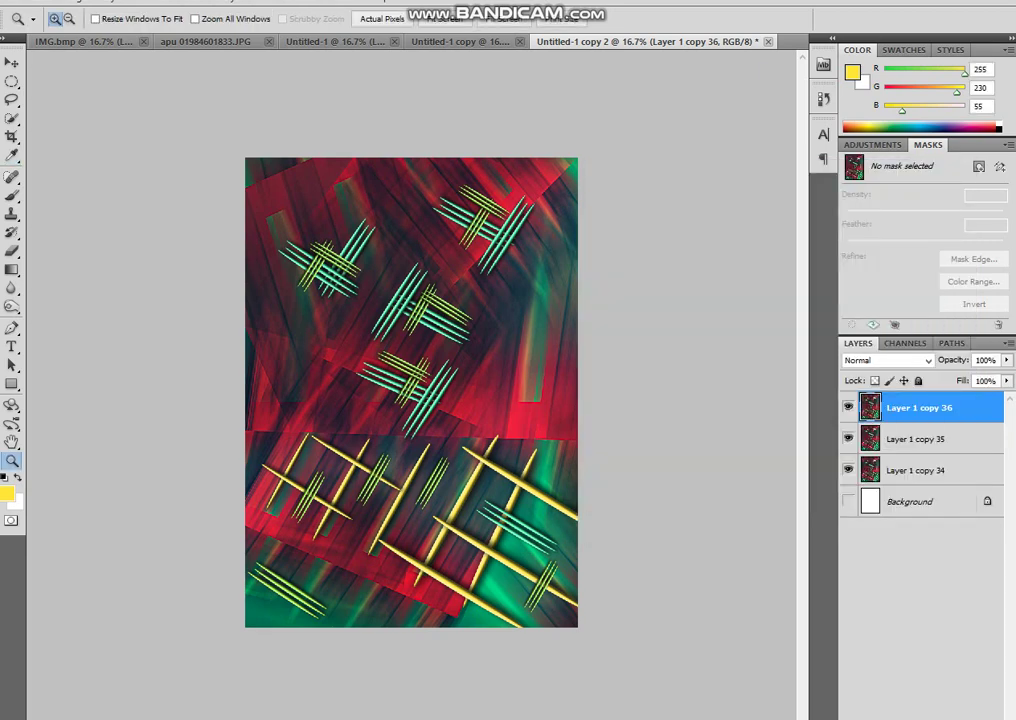
left_click(115, 1)
mouse_move(135, 82)
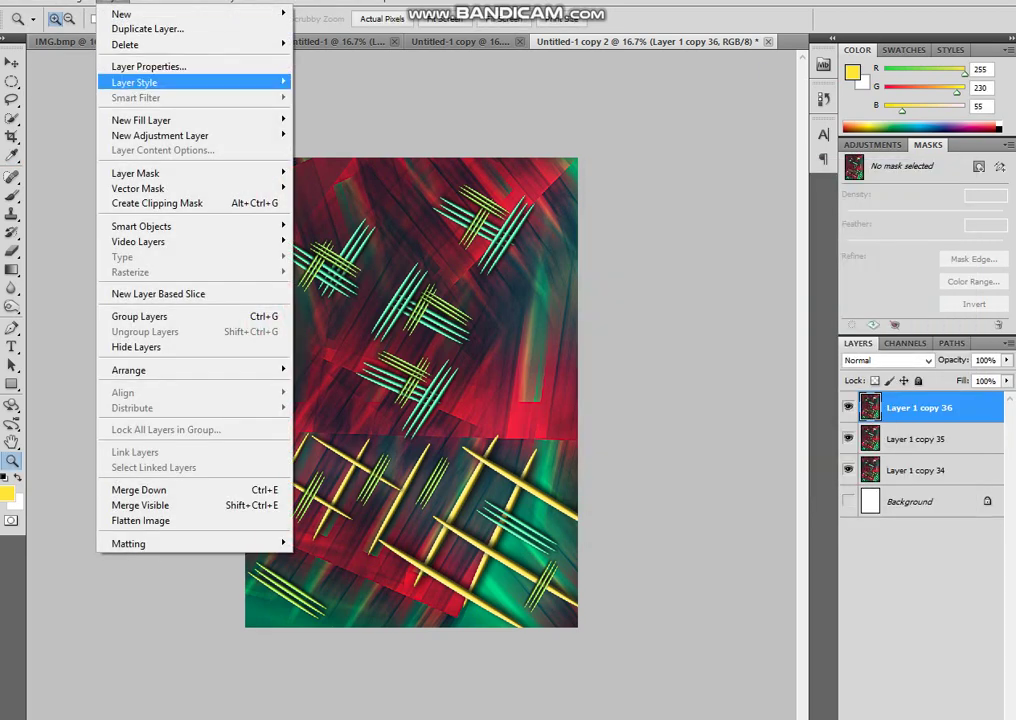
left_click(336, 196)
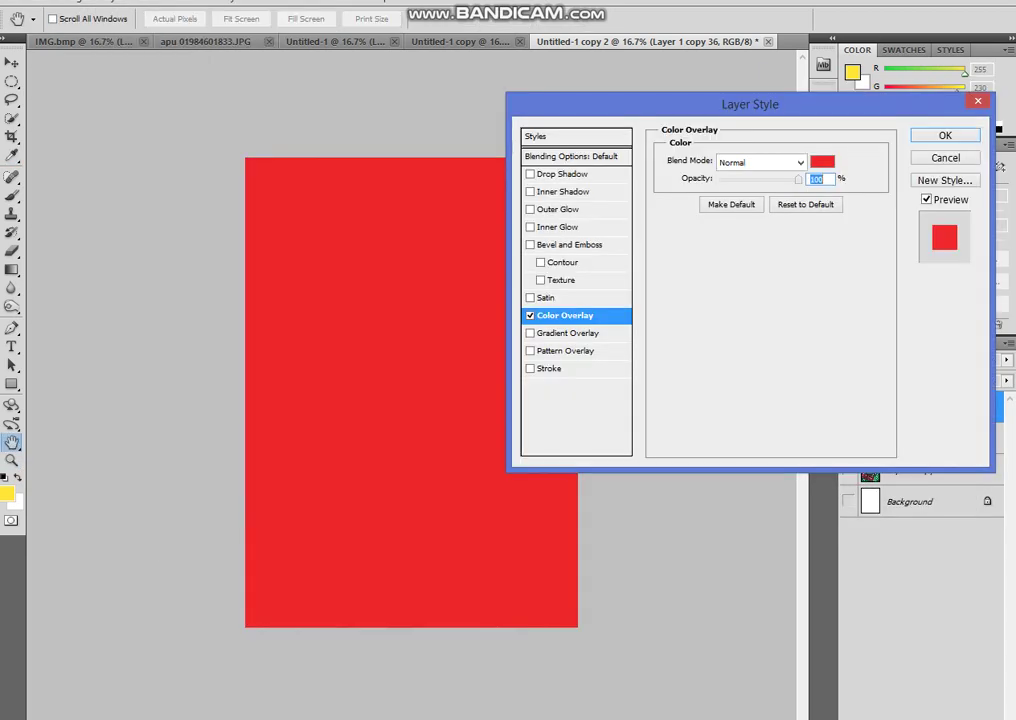
left_click(760, 162)
left_click(775, 229)
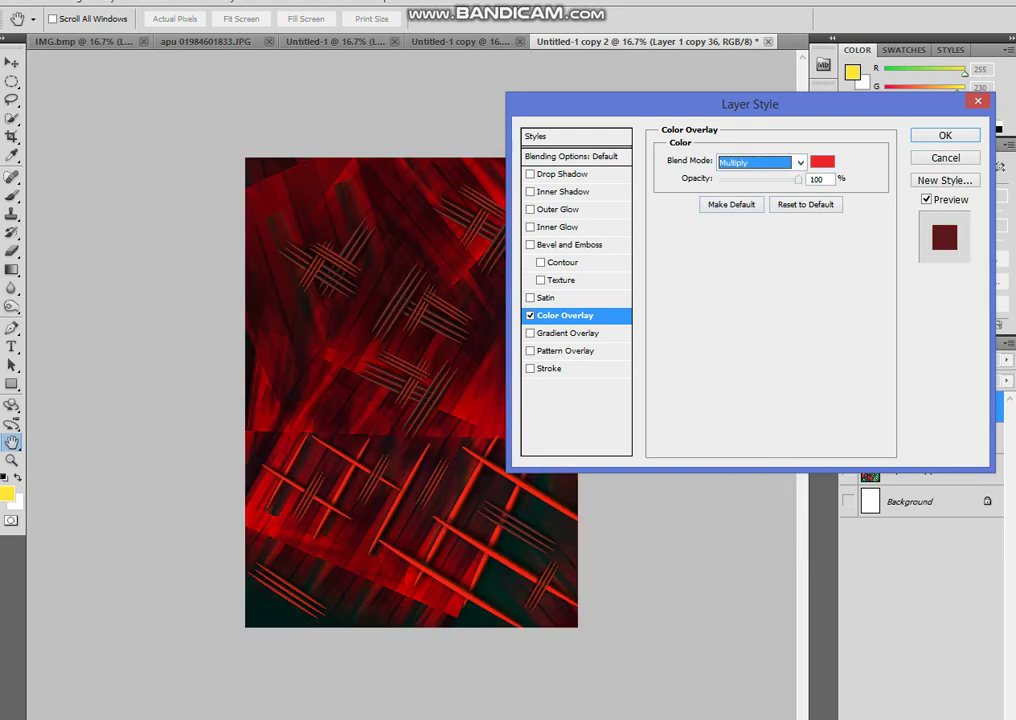
left_click_drag(760, 104, 873, 82)
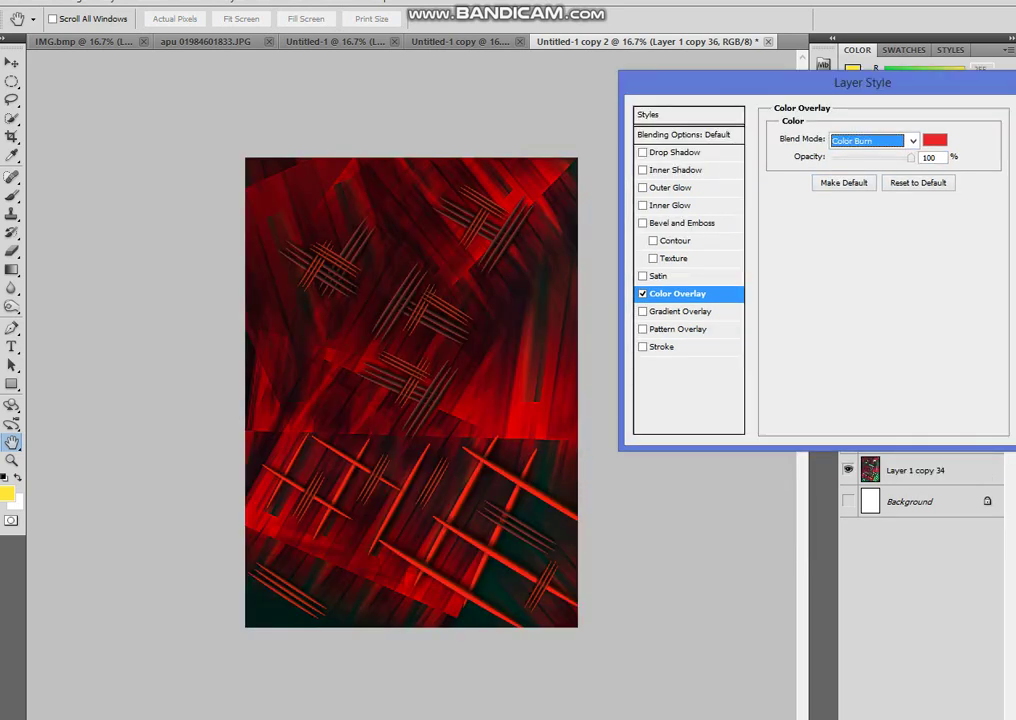
key("Down")
key("Down")
key("Down")
key("Down")
key("Down")
key("Down")
key("Down")
key("Down")
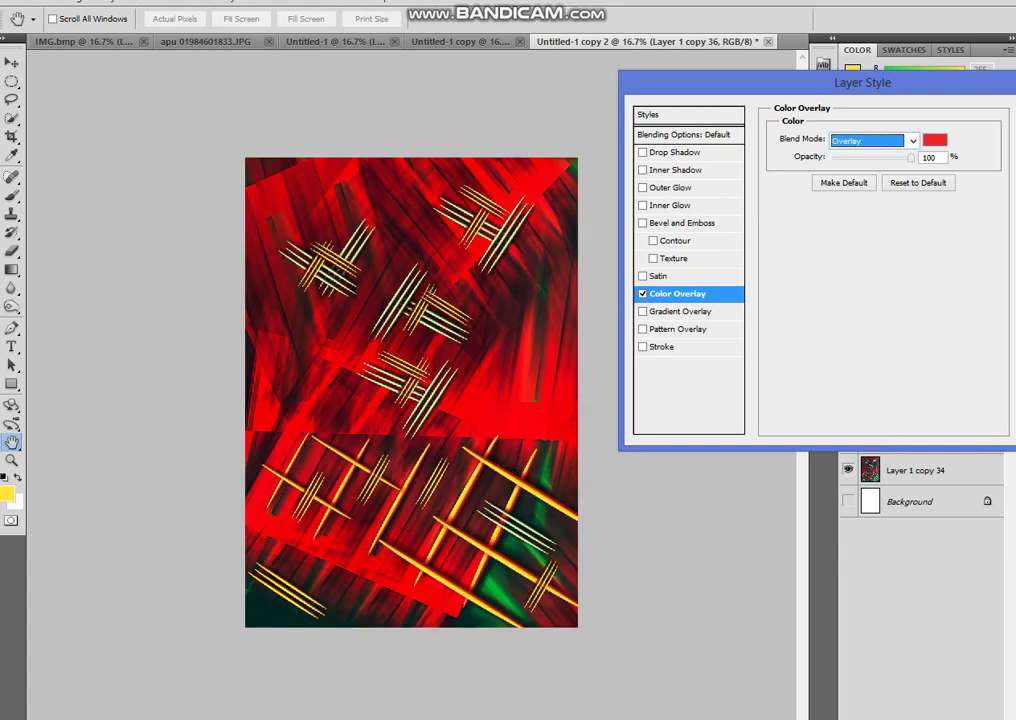
key("Down")
key("Down")
key("Down")
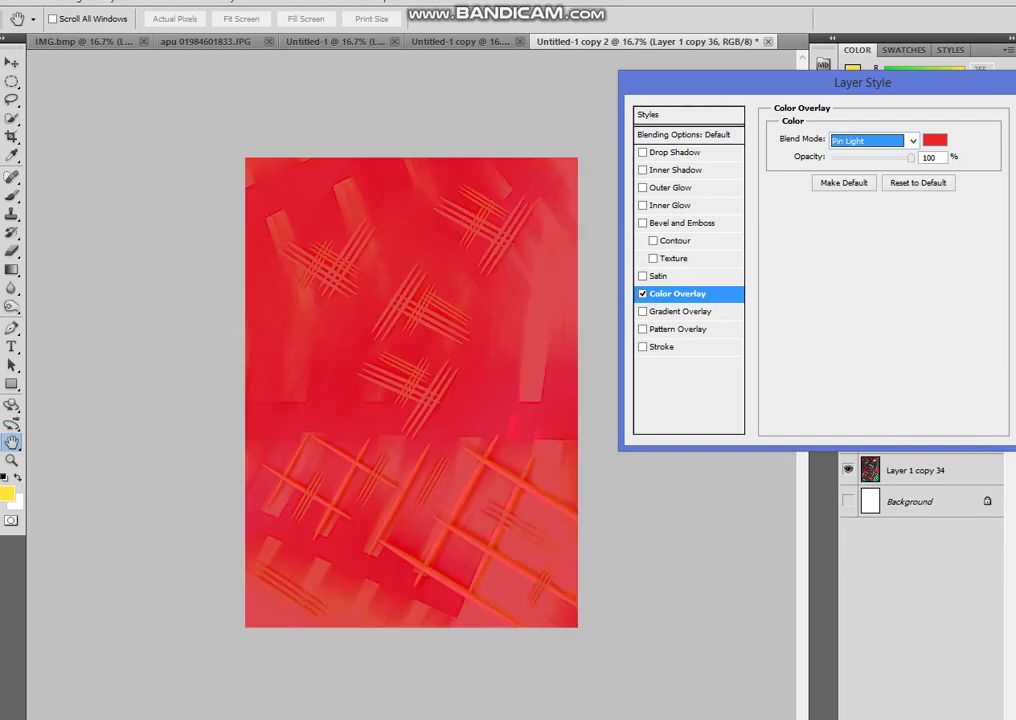
key("Up")
key("Up")
key("Up")
key("Up")
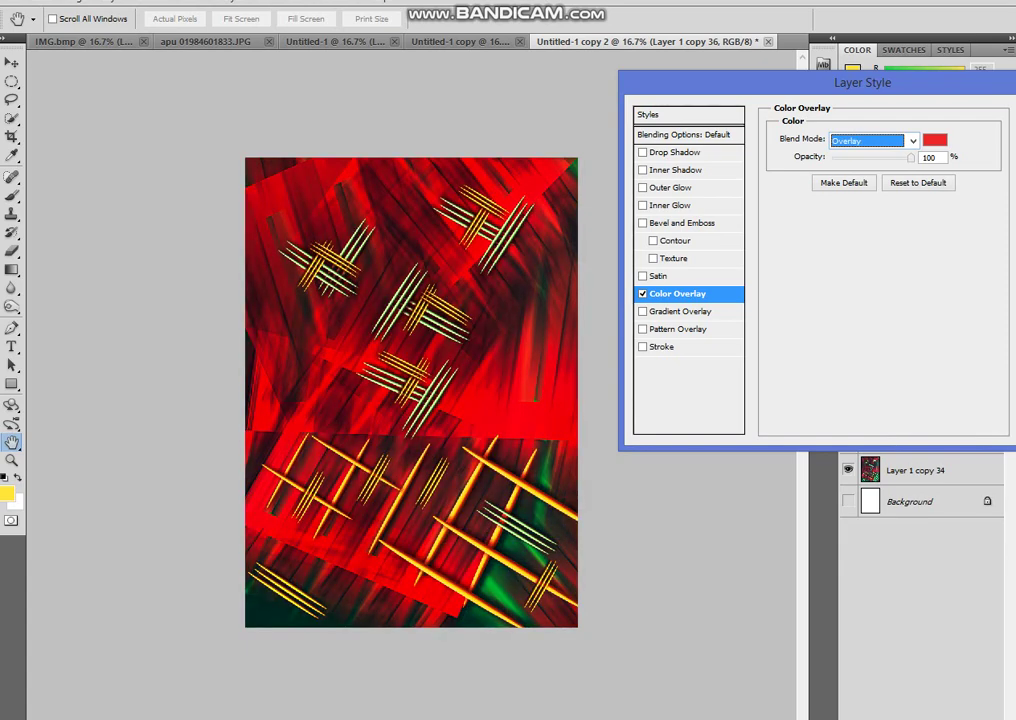
key("Down")
Choose a muted cyan overlay colour, set its blend mode to Soft Light, and apply
left_click(934, 140)
mouse_move(788, 469)
left_mouse_down()
mouse_move(788, 360)
mouse_move(788, 398)
left_mouse_up()
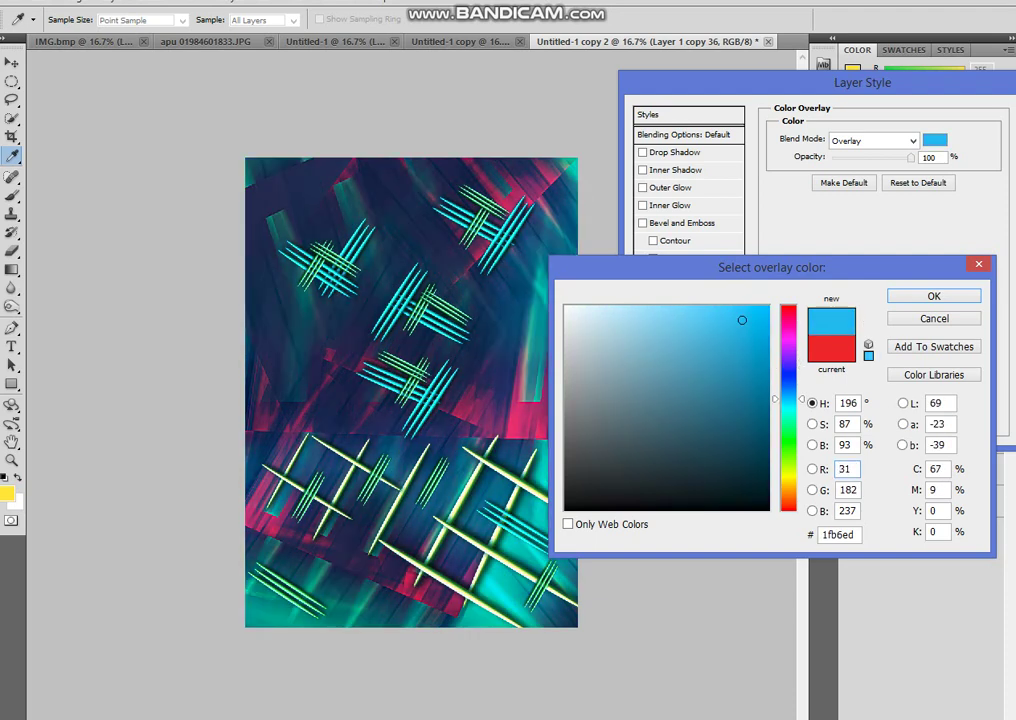
left_click_drag(742, 320, 734, 341)
left_click(934, 296)
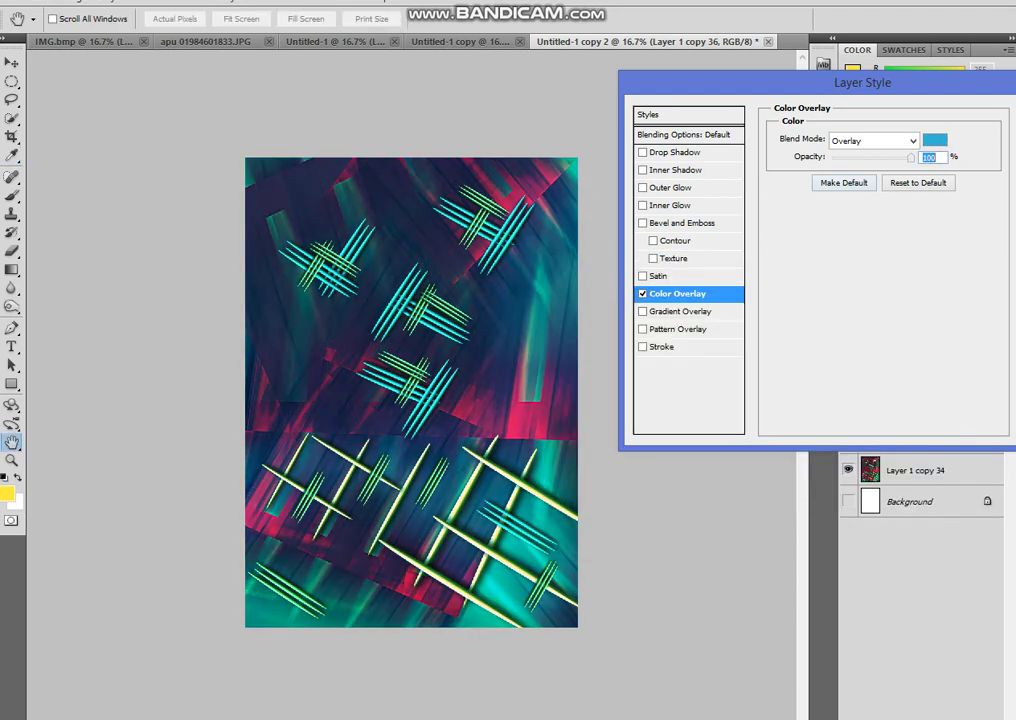
left_click(873, 140)
left_click(850, 190)
key("Down")
key("Down")
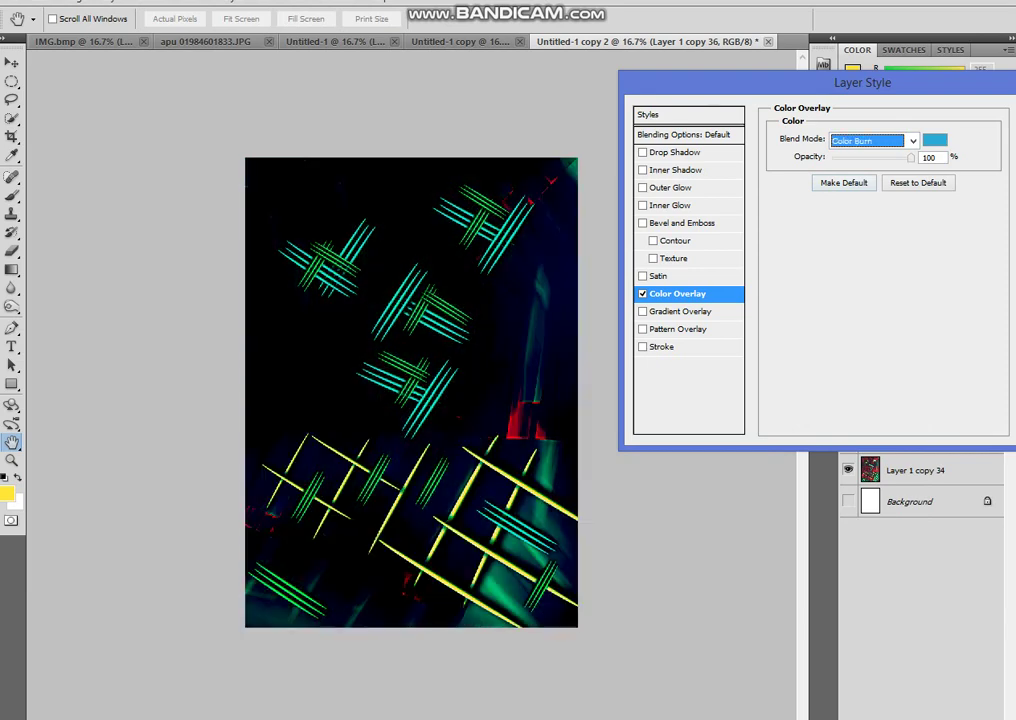
key("Down")
key("Down")
key("Down")
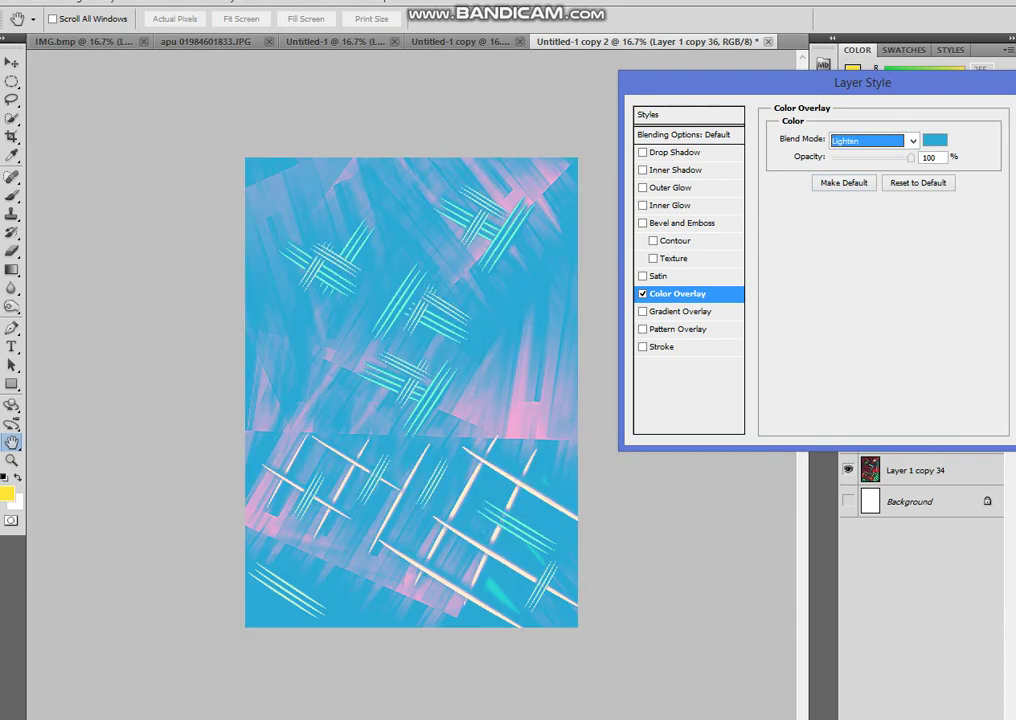
key("Down")
key("Down")
key("Down")
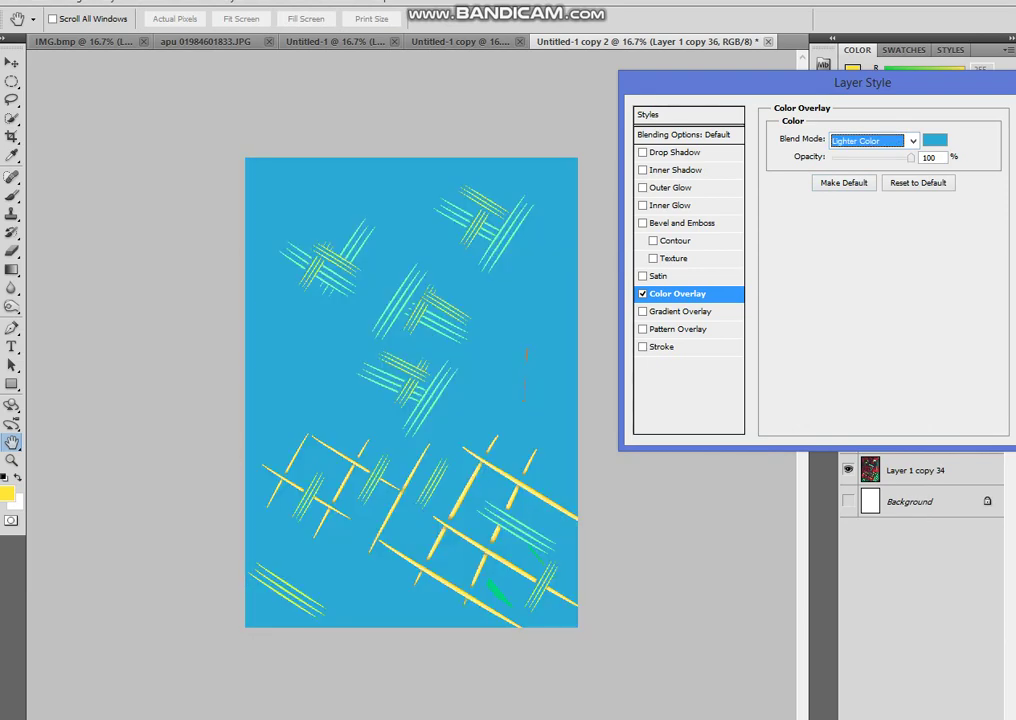
key("Down")
key("Down")
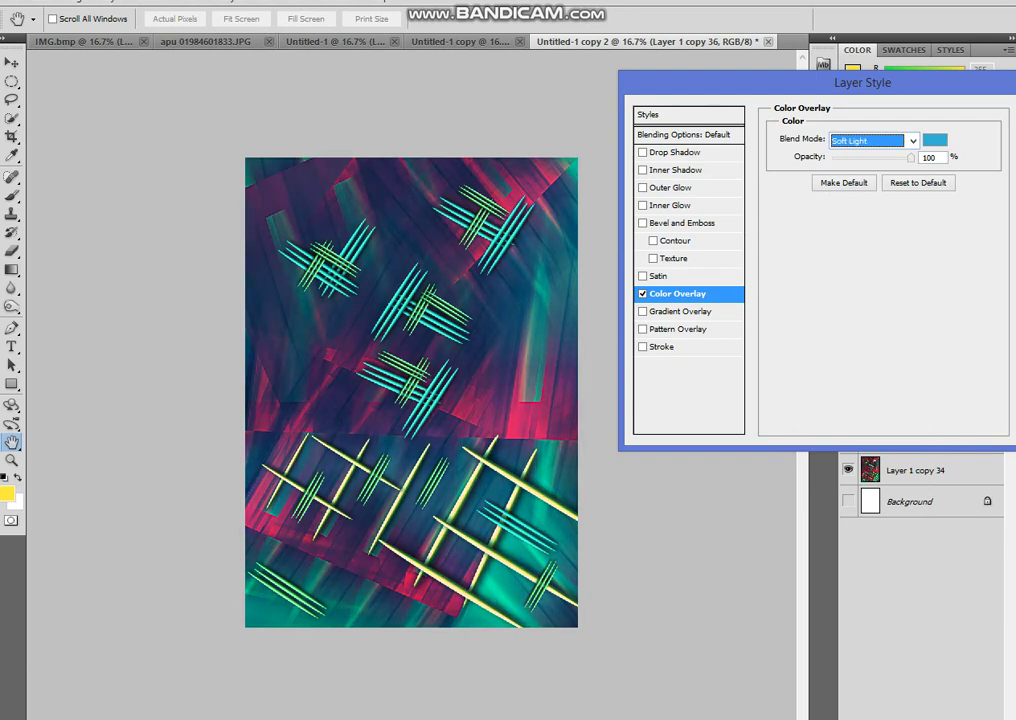
left_click_drag(862, 82, 620, 225)
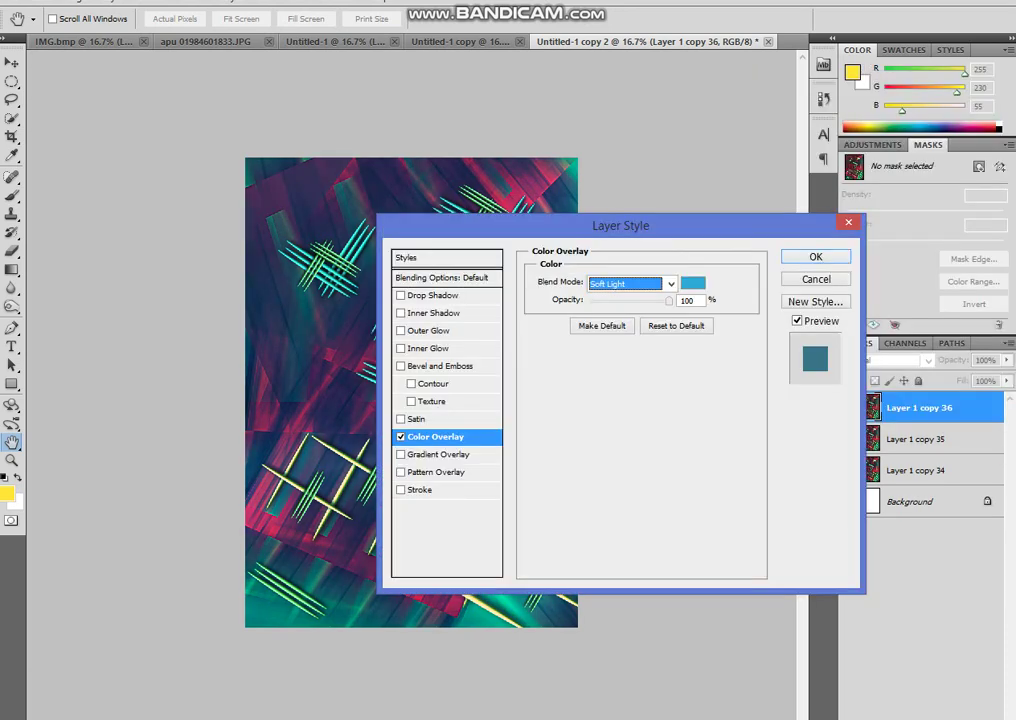
key("Return")
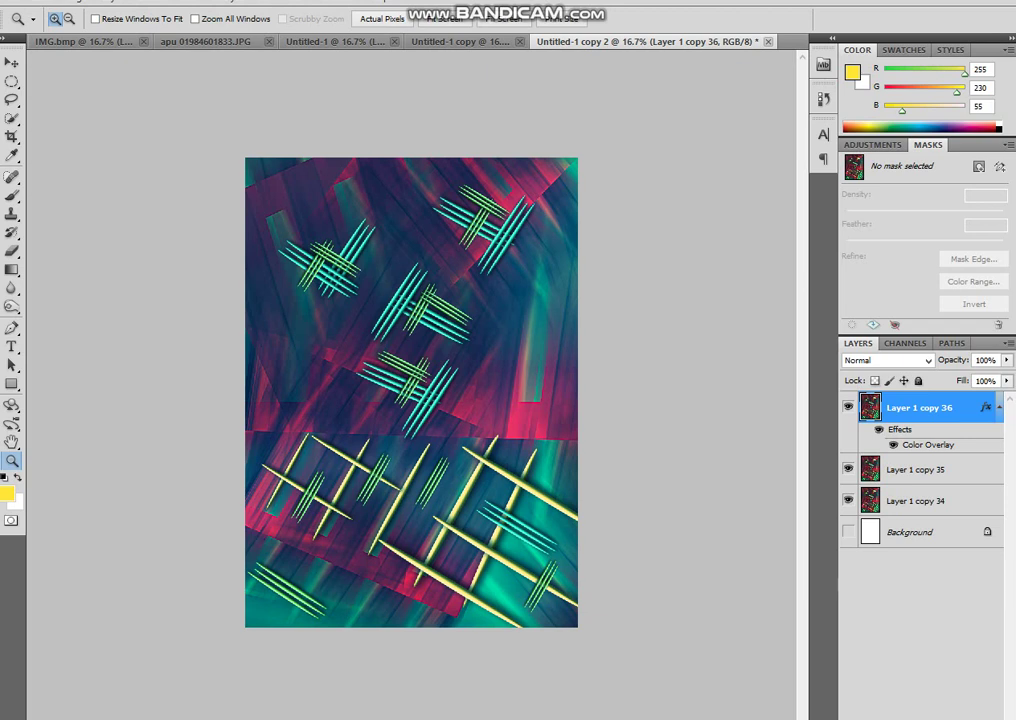
Duplicate the tinted layer, merge it with Layer 1 copy 36, and duplicate the merged result
key("ctrl+j")
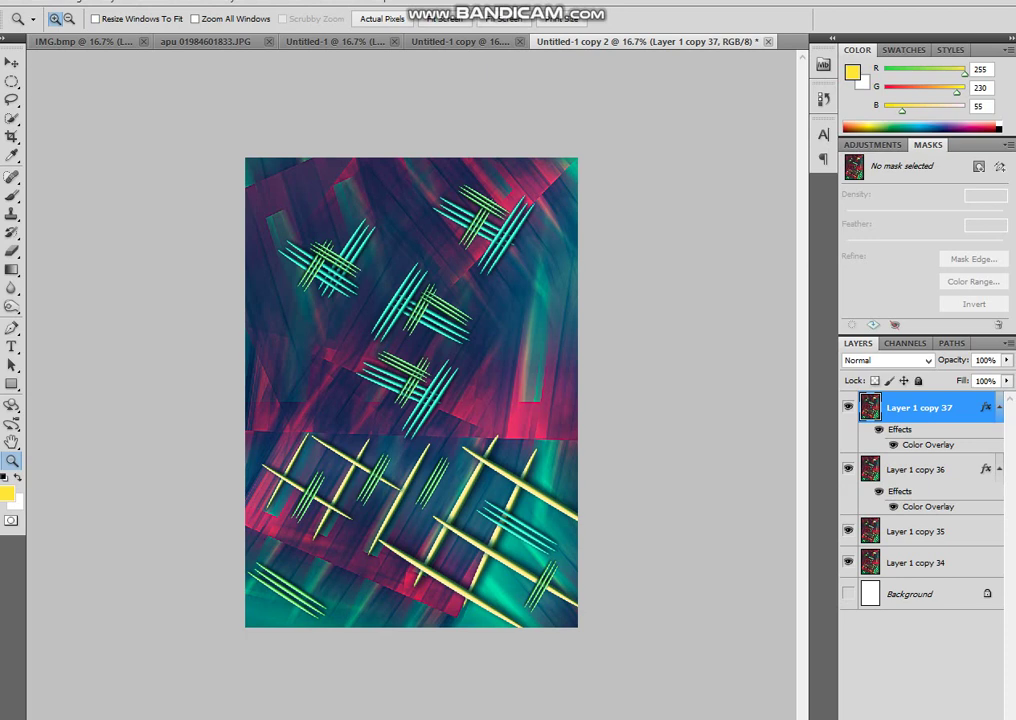
left_click(915, 469, "ctrl")
right_click(915, 469)
left_click(890, 425)
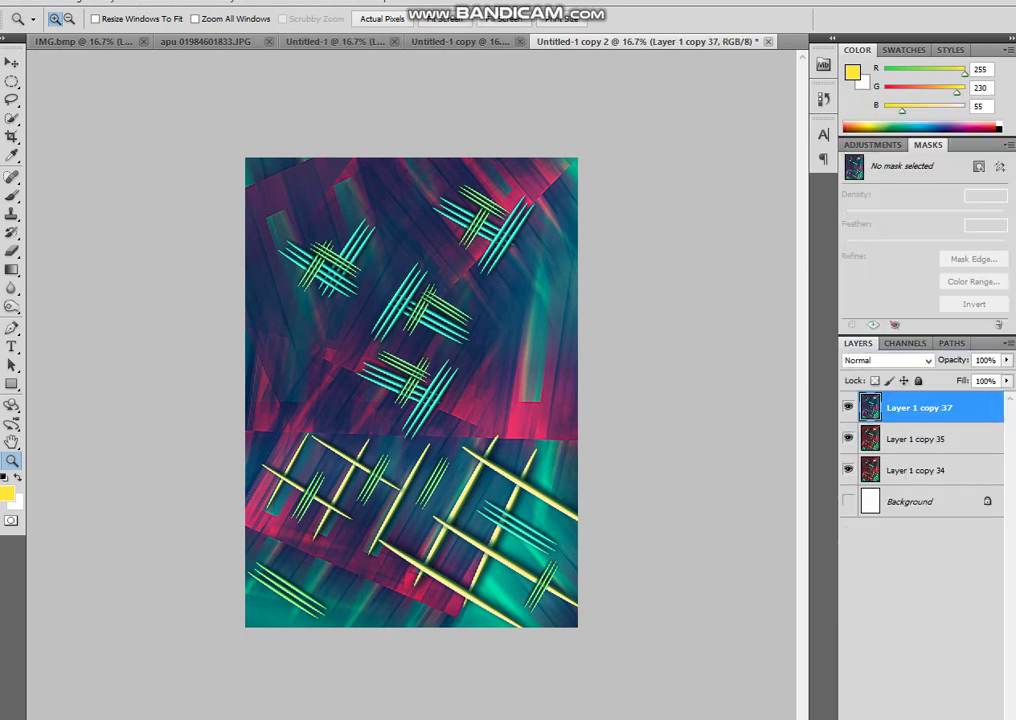
key("ctrl+j")
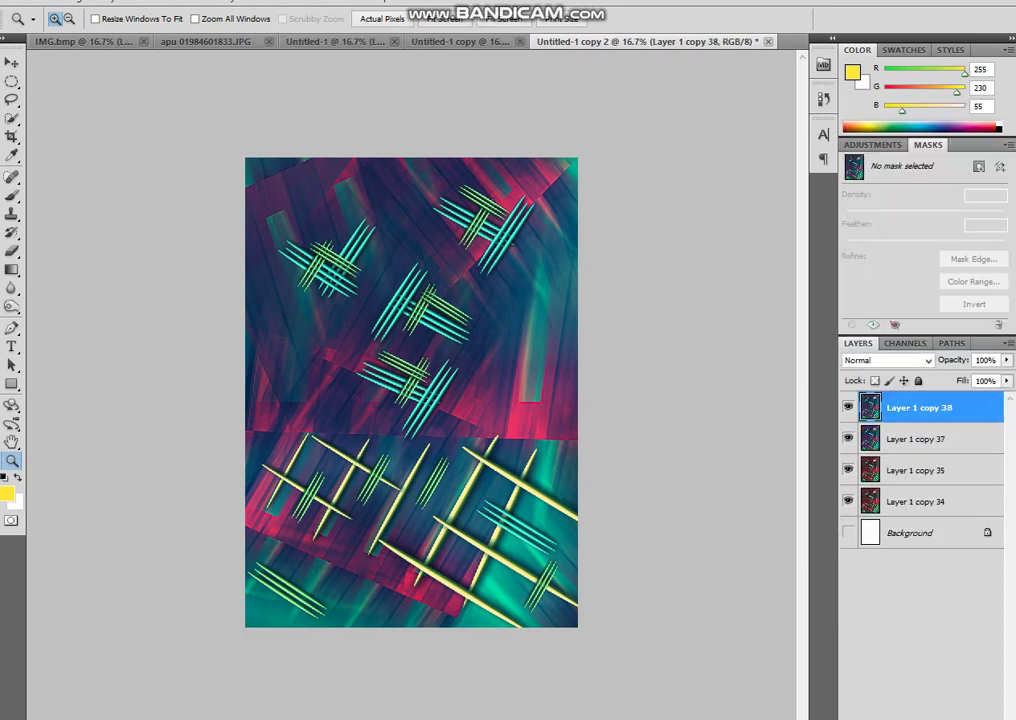
Nudge the hue slightly, then set the Levels black input to 24 to deepen shadows
key("ctrl+u")
key("Up")
key("Up")
key("Up")
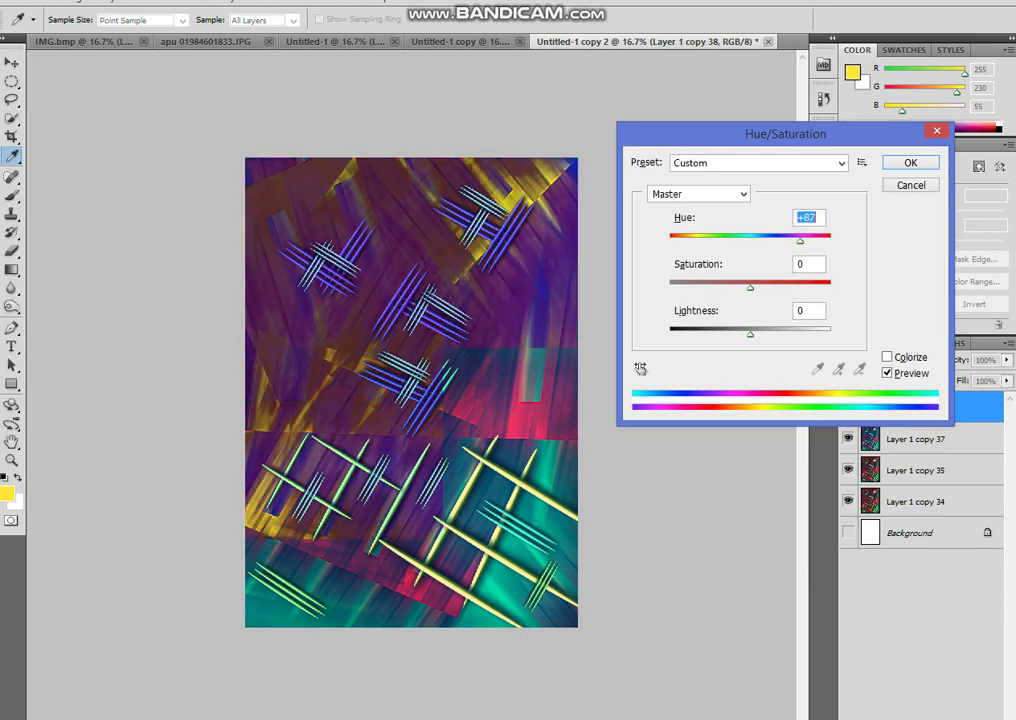
key("Return")
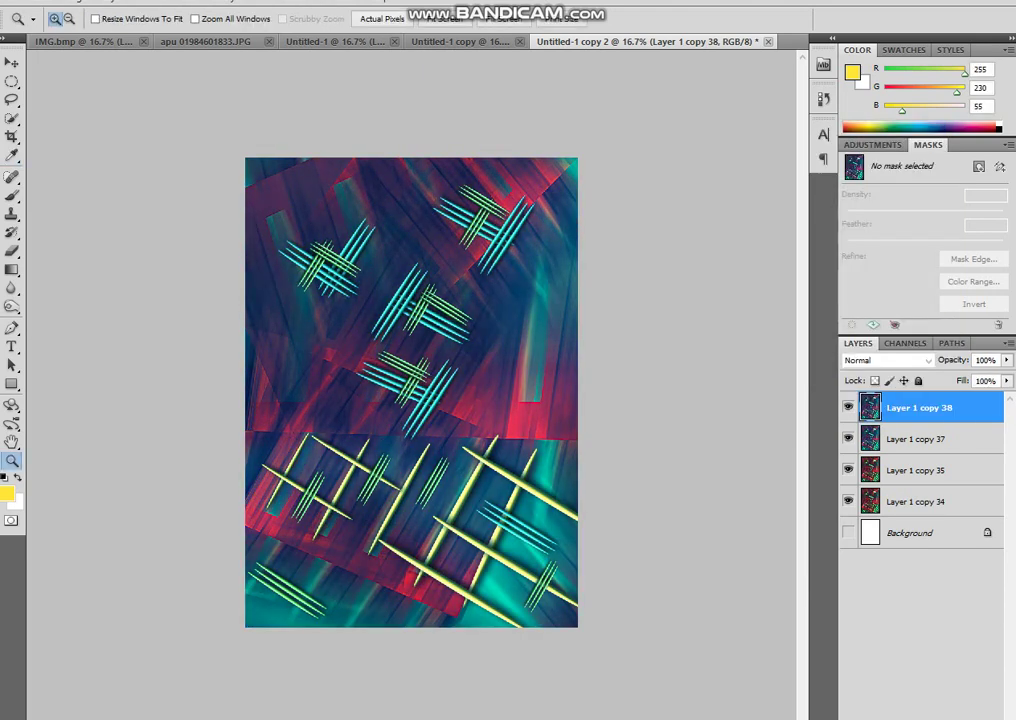
key("ctrl+l")
key("shift+Up")
key("shift+Up")
key("shift+Up")
key("shift+Up")
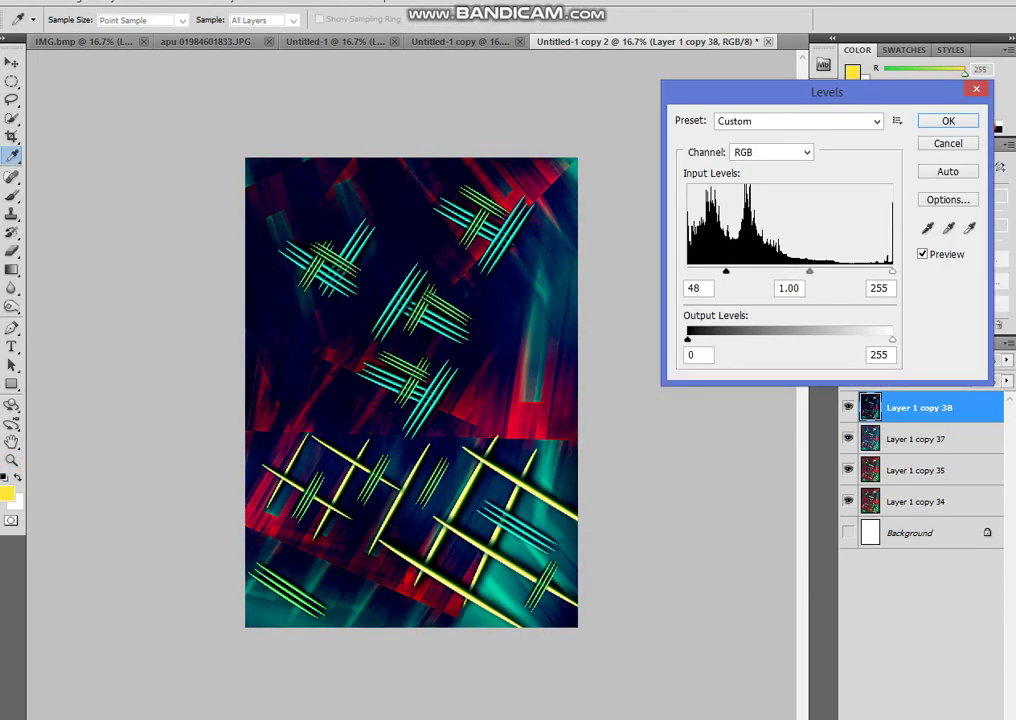
key("shift+Down")
key("shift+Down")
key("Up")
key("Up")
key("Up")
key("Return")
key("z")
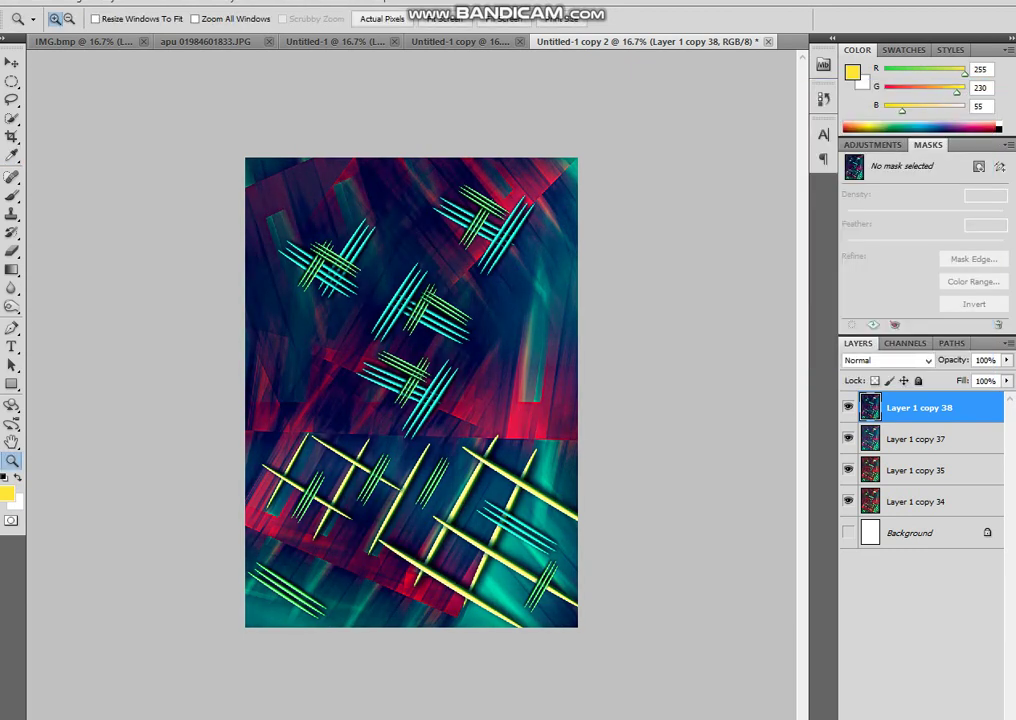